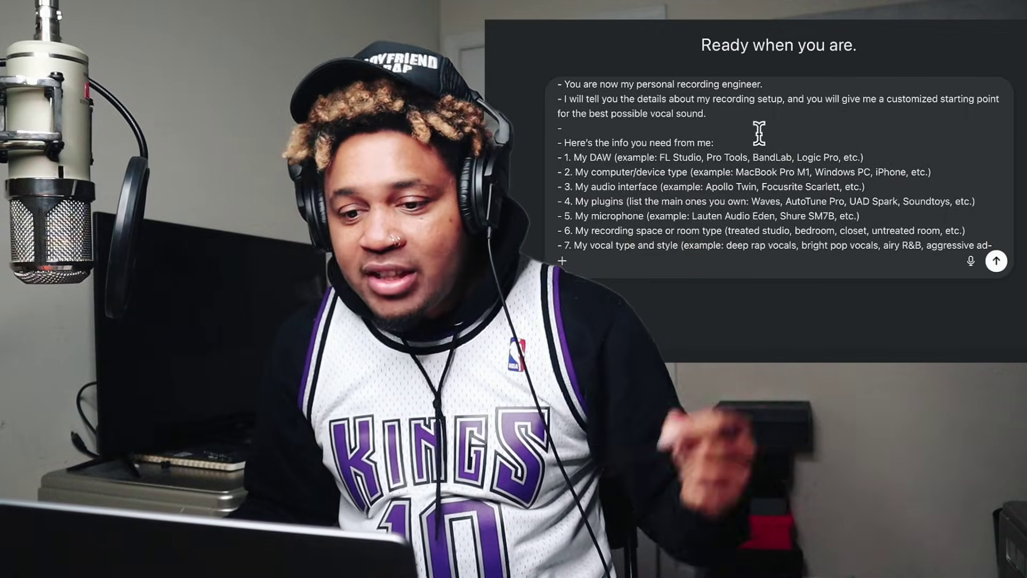
# Step: Trim the prompt's example text so the DAW line gives only FL Studio and the computer line only MacBook Pro M1
pyautogui.scroll(-1, 956, 92)
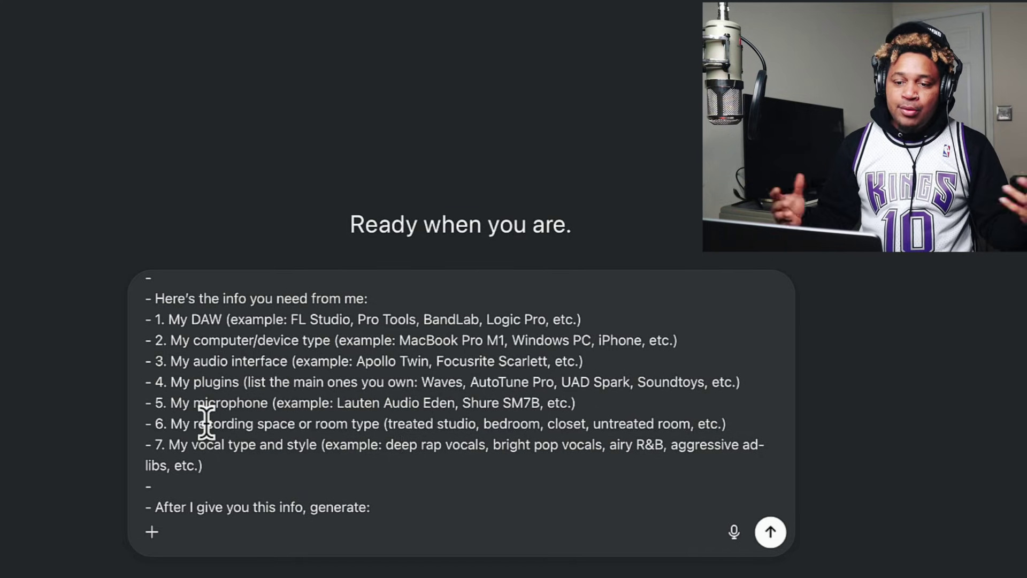
pyautogui.scroll(2, 343, 406)
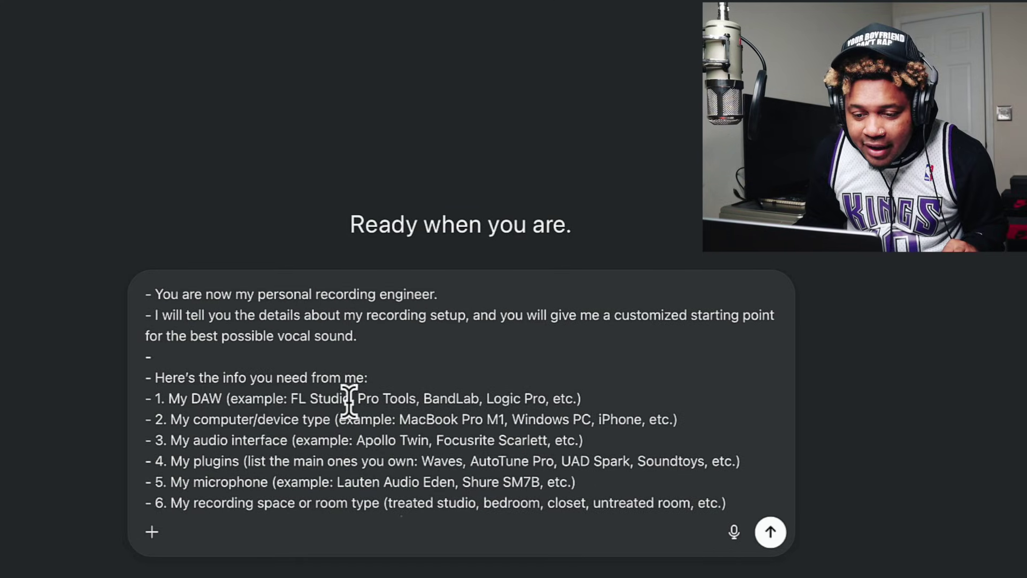
pyautogui.moveTo(350, 398); pyautogui.dragTo(581, 398)
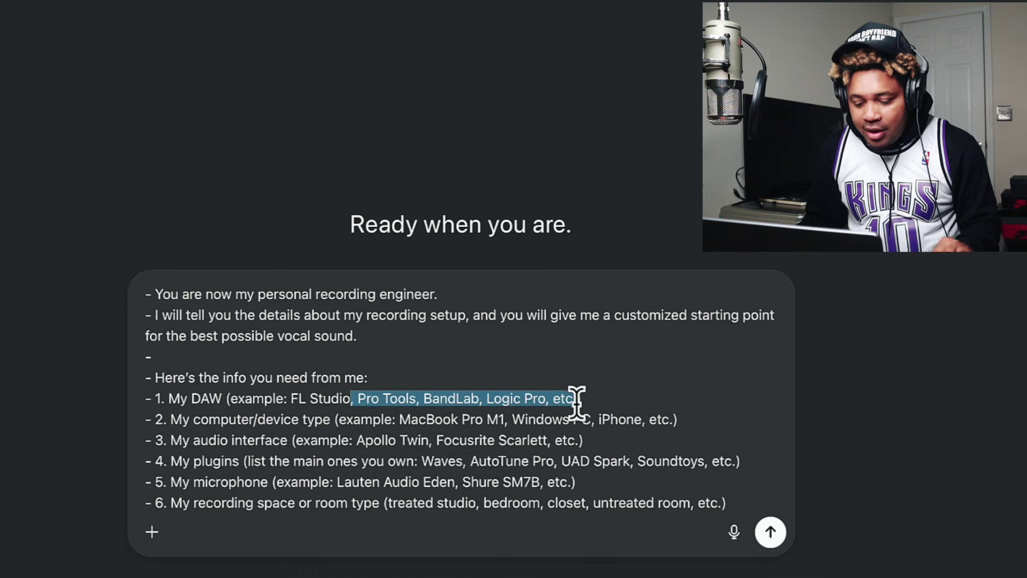
pyautogui.press('BackSpace')
pyautogui.moveTo(400, 419); pyautogui.dragTo(340, 420)
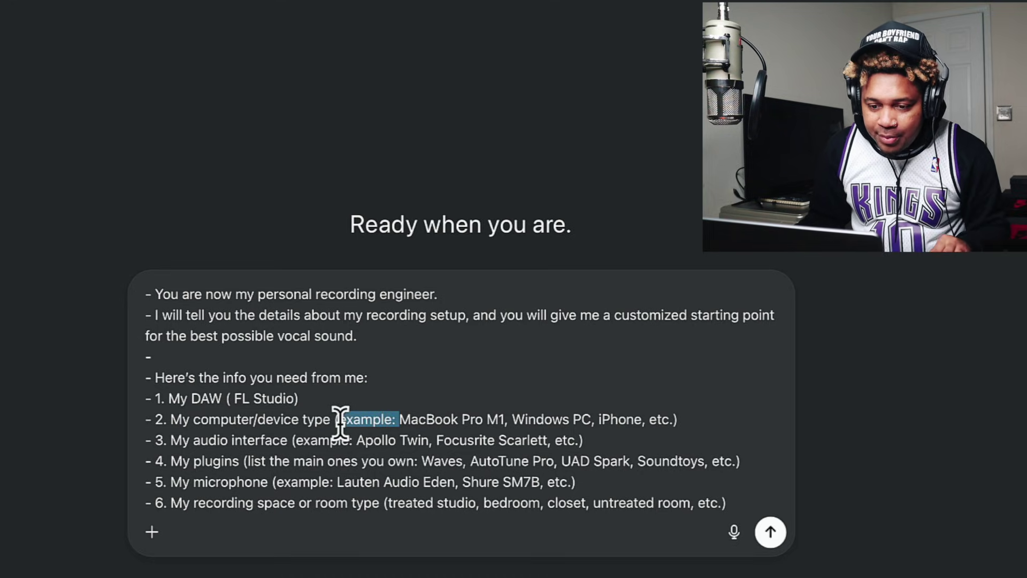
pyautogui.press('BackSpace')
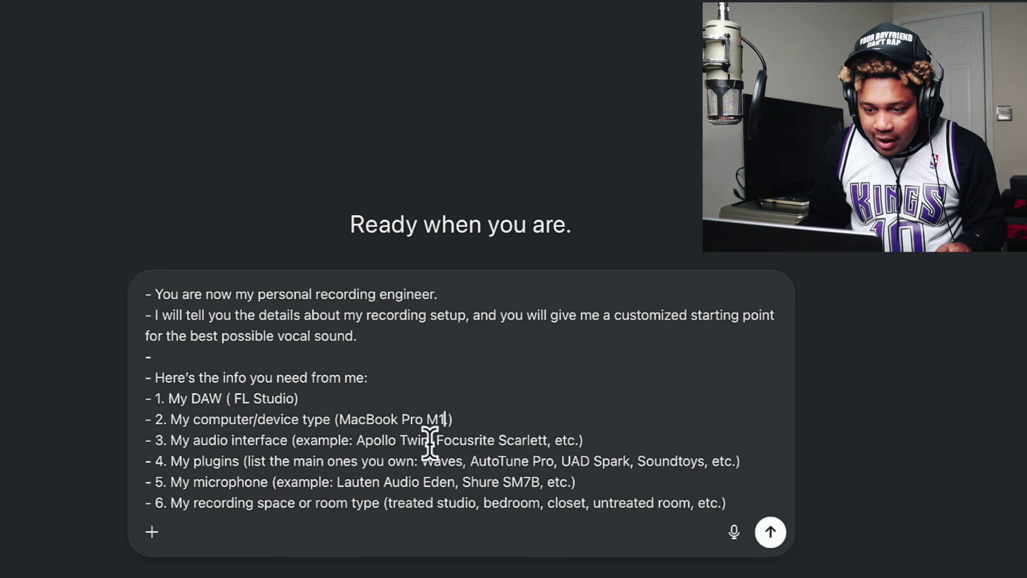
# Step: Reduce the audio interface line to Apollo Twin and remove "list the main ones you own:" from the plugins line
pyautogui.moveTo(429, 441); pyautogui.dragTo(575, 441)
pyautogui.press('BackSpace')
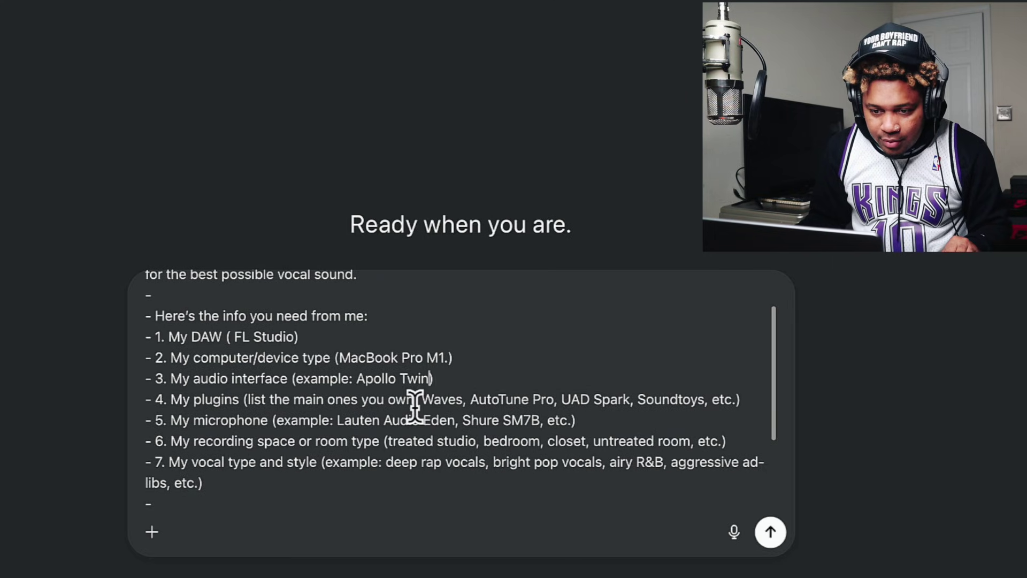
pyautogui.moveTo(423, 400); pyautogui.dragTo(248, 400)
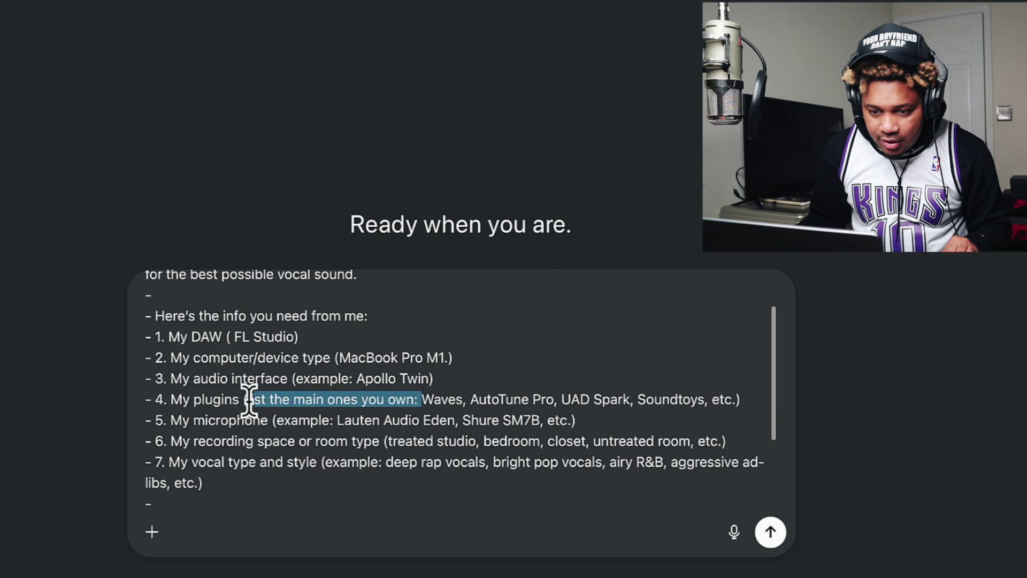
pyautogui.press('BackSpace')
# Step: Reduce the microphone line to Lauten Audio Eden and describe the recording space as "untreated room with light room reverb naturally"
pyautogui.moveTo(455, 419); pyautogui.dragTo(569, 419)
pyautogui.press('BackSpace')
pyautogui.scroll(-3, 642, 375)
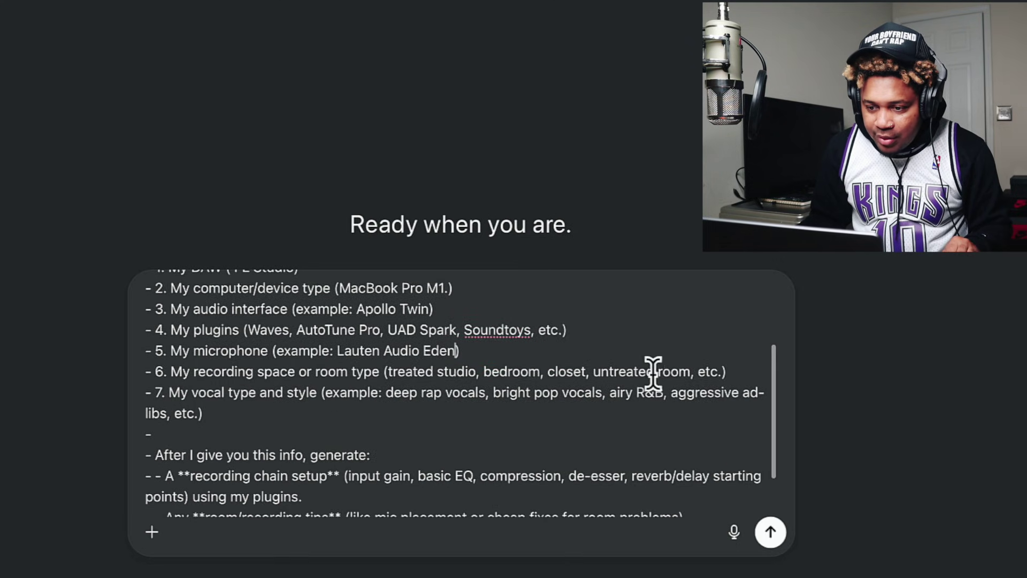
pyautogui.moveTo(720, 371); pyautogui.dragTo(480, 374)
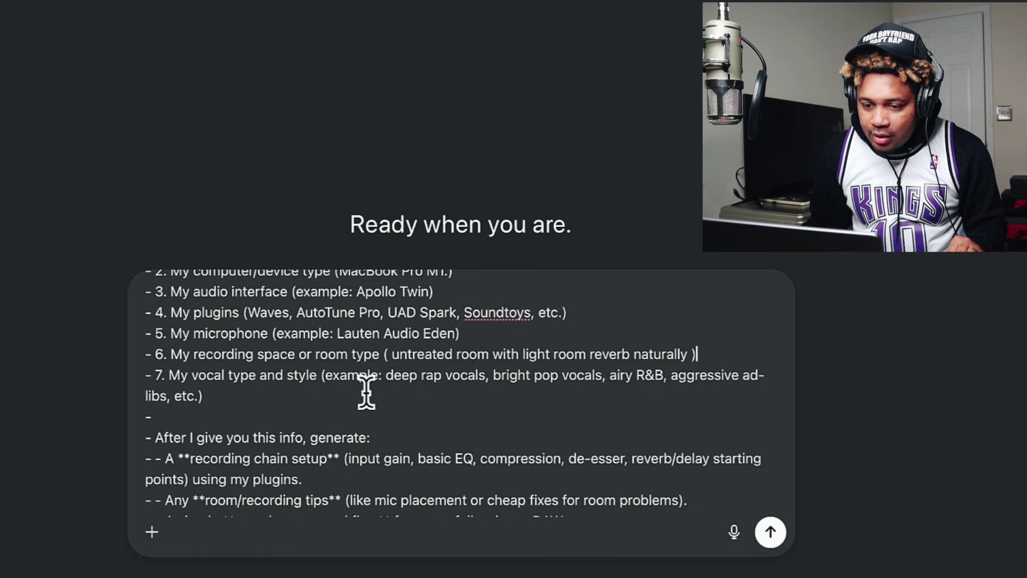
# Step: Set the vocal style to "lil baby nasal type vocal, travis Scott type ad libs, and young thug type melodies" and submit the prompt
pyautogui.write('lil baby nasal type vo')
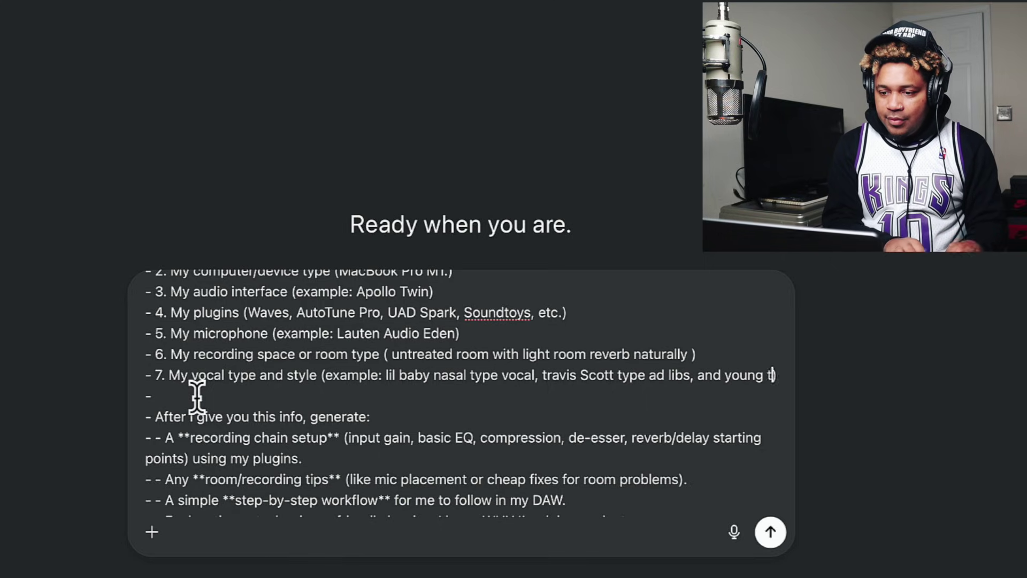
pyautogui.write('hug type melodies')
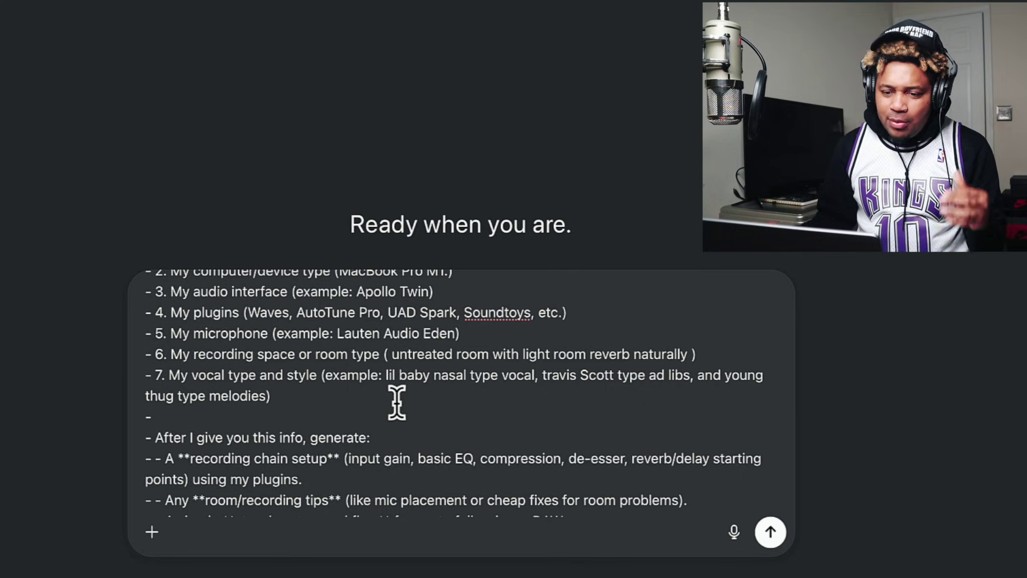
pyautogui.scroll(-2, 400, 401)
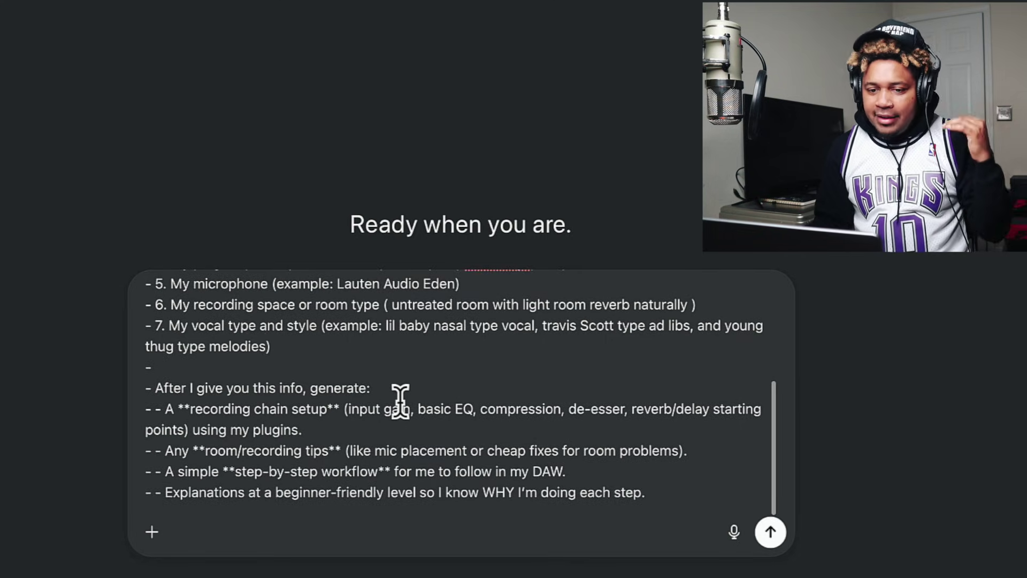
pyautogui.scroll(1, 397, 402)
pyautogui.press('Return')
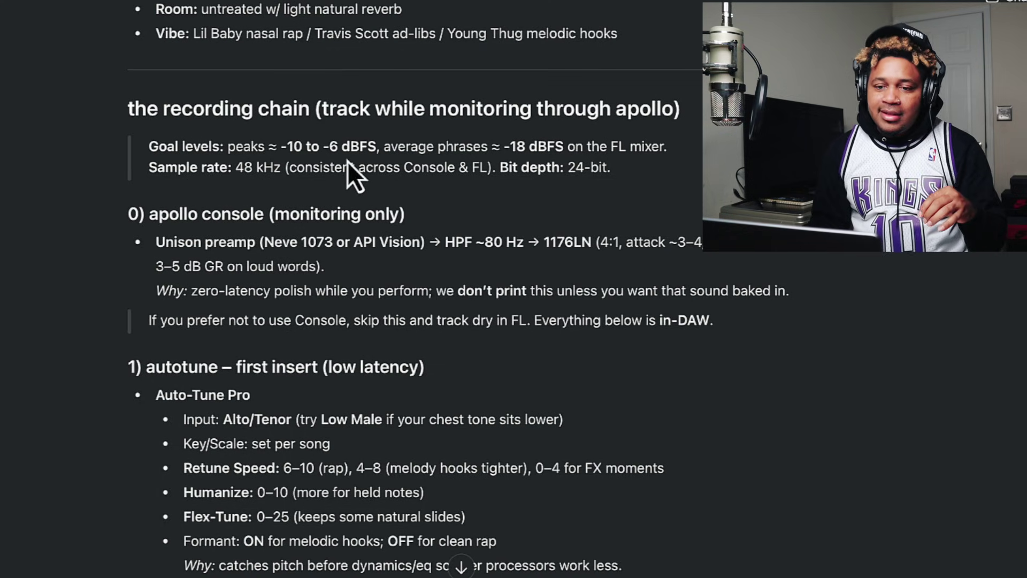
# Step: Read the generated recording chain, from the Apollo console and Auto-Tune settings through EQ, compression and de-essing to the time-based effects
pyautogui.scroll(-2, 578, 182)
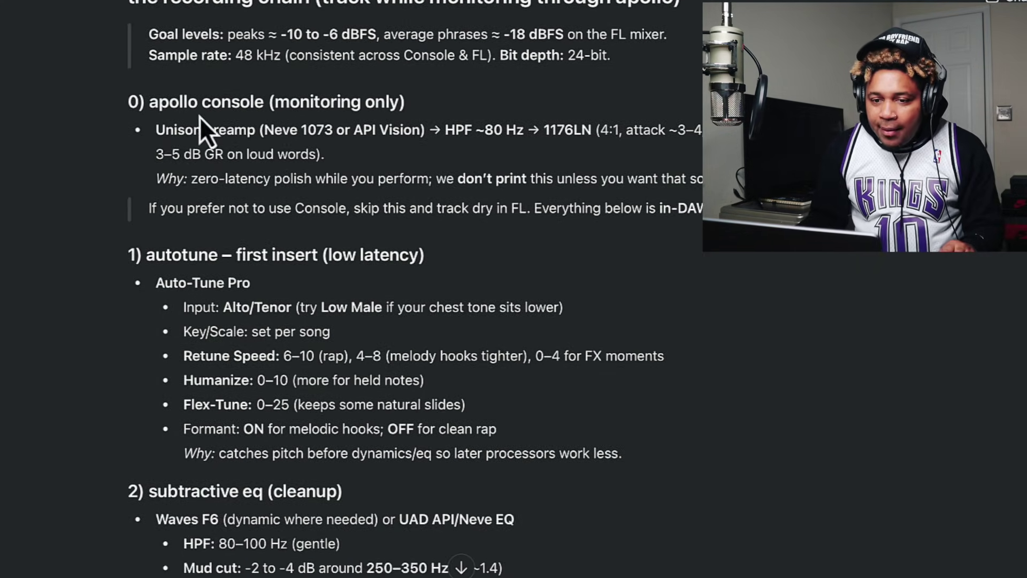
pyautogui.scroll(-1, 230, 129)
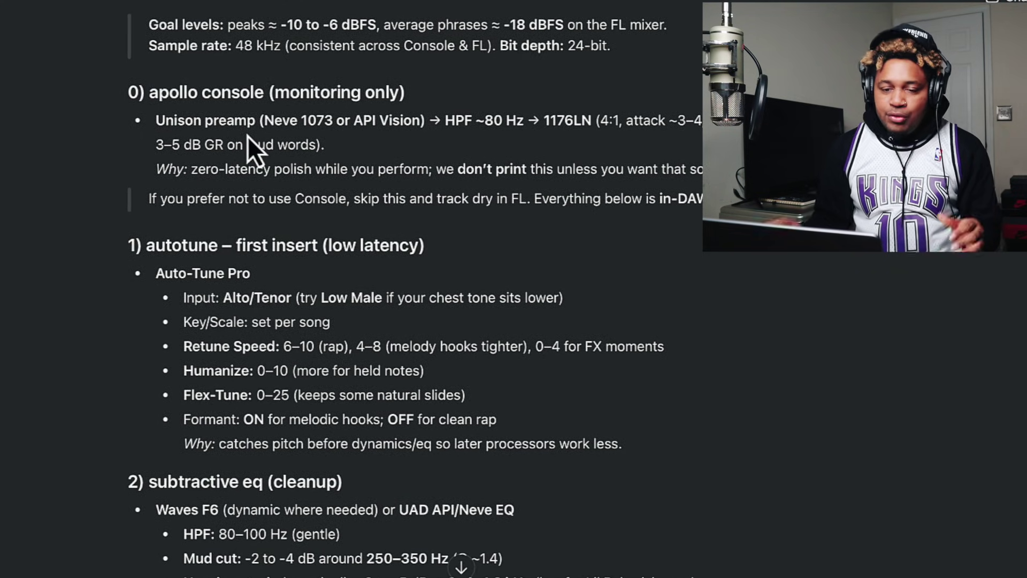
pyautogui.scroll(-1, 292, 190)
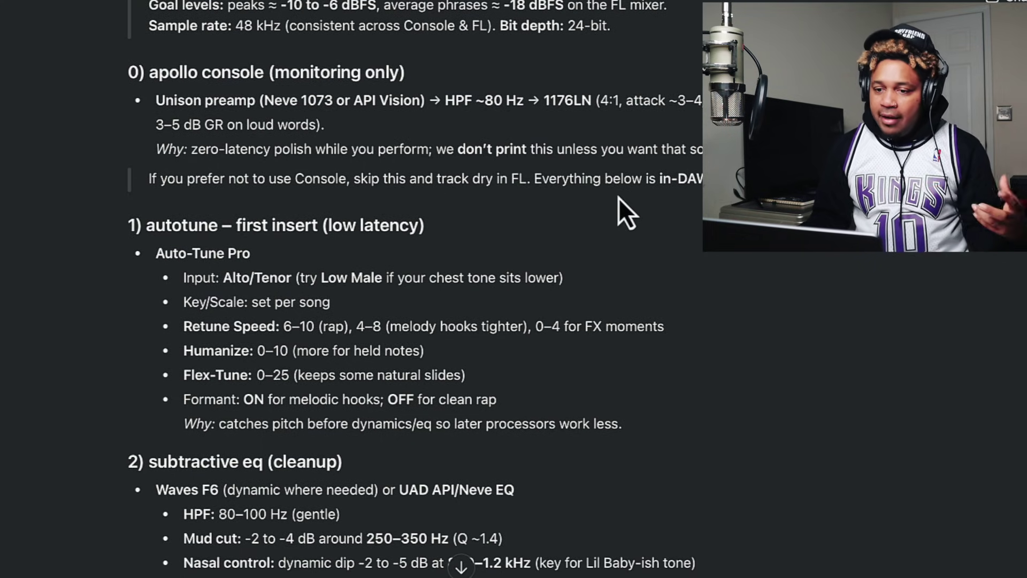
pyautogui.scroll(-5, 619, 198)
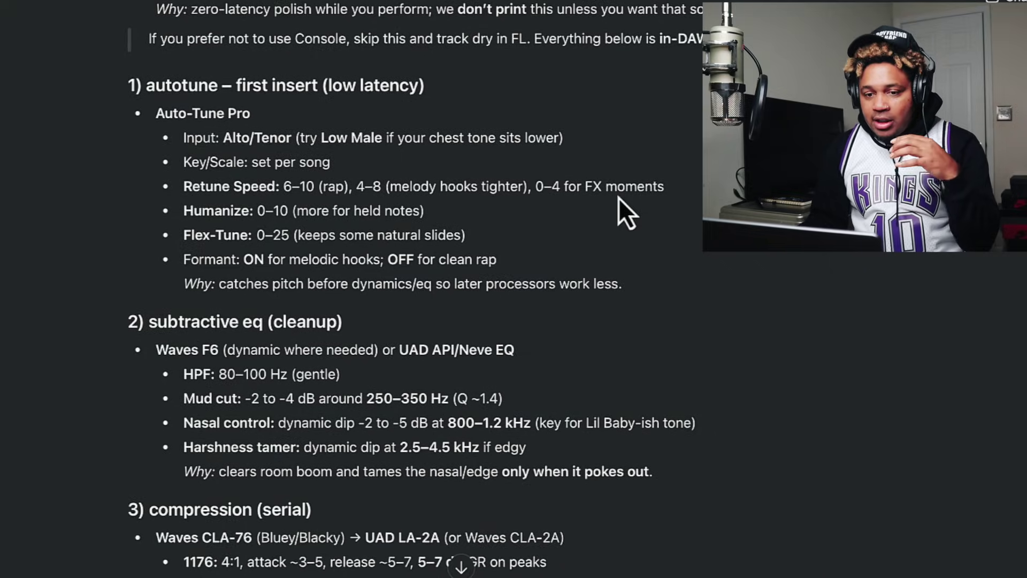
pyautogui.scroll(-4, 500, 134)
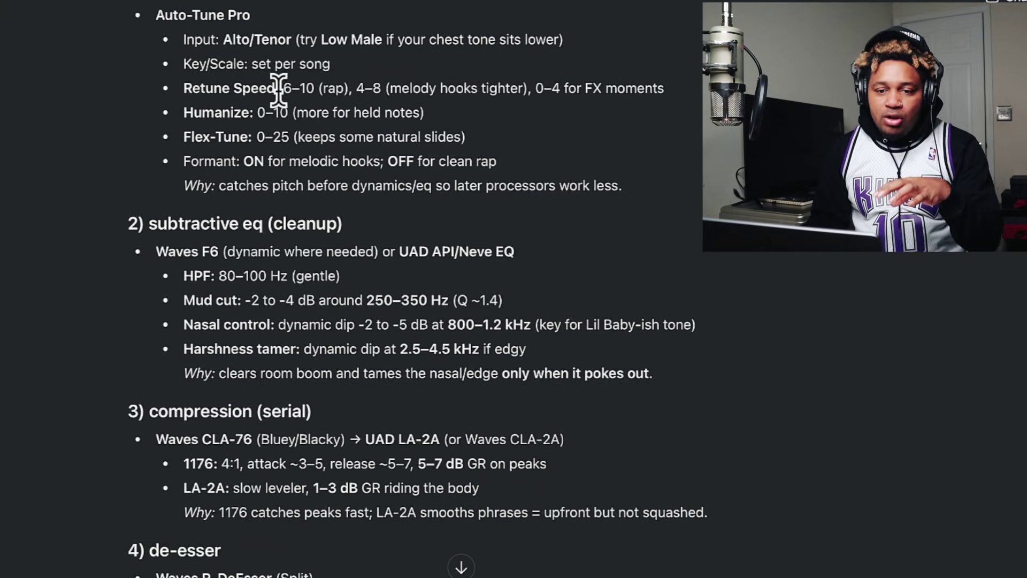
pyautogui.scroll(-2, 278, 253)
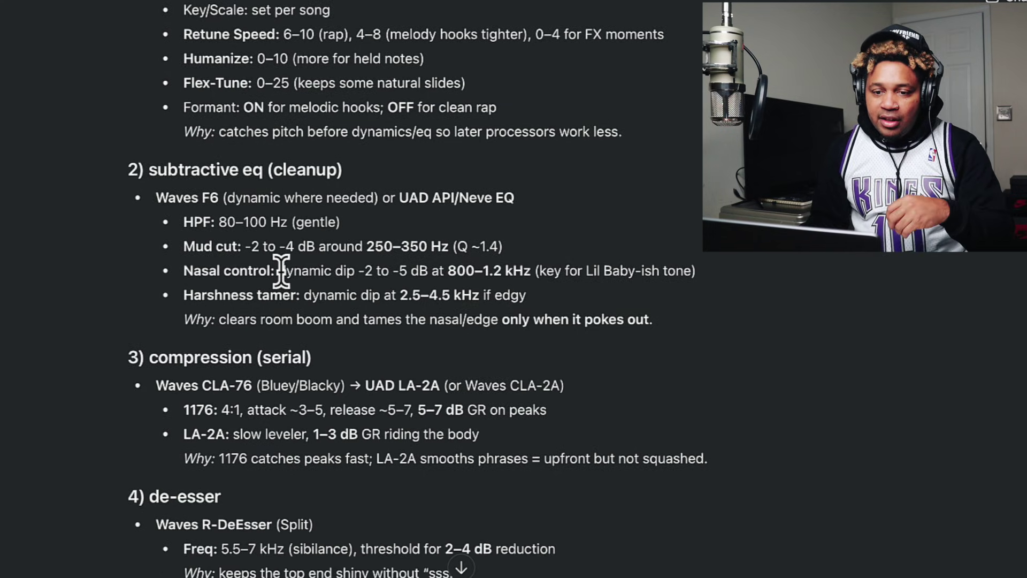
pyautogui.scroll(-2, 303, 299)
pyautogui.scroll(-10, 270, 340)
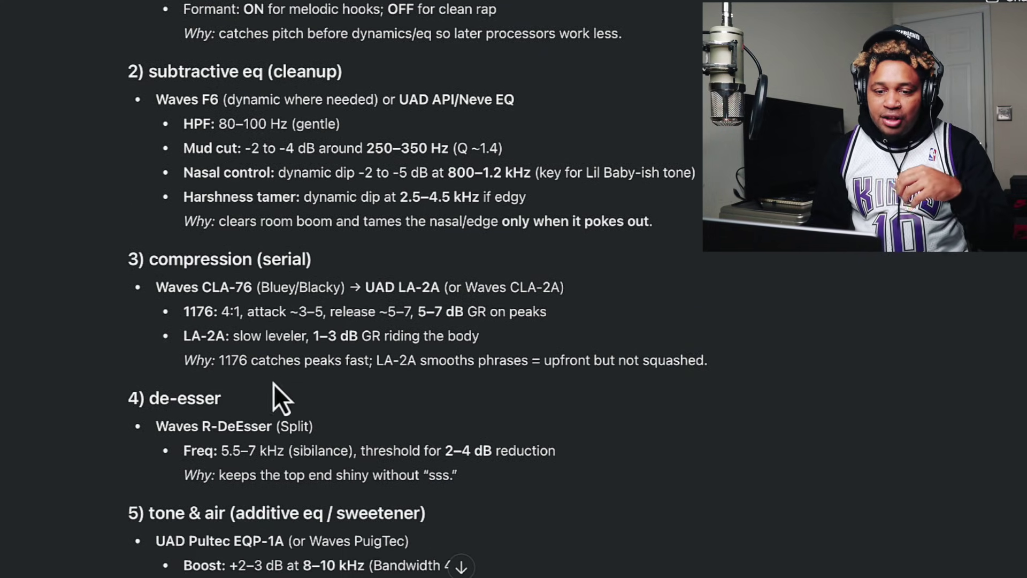
pyautogui.scroll(-4, 273, 369)
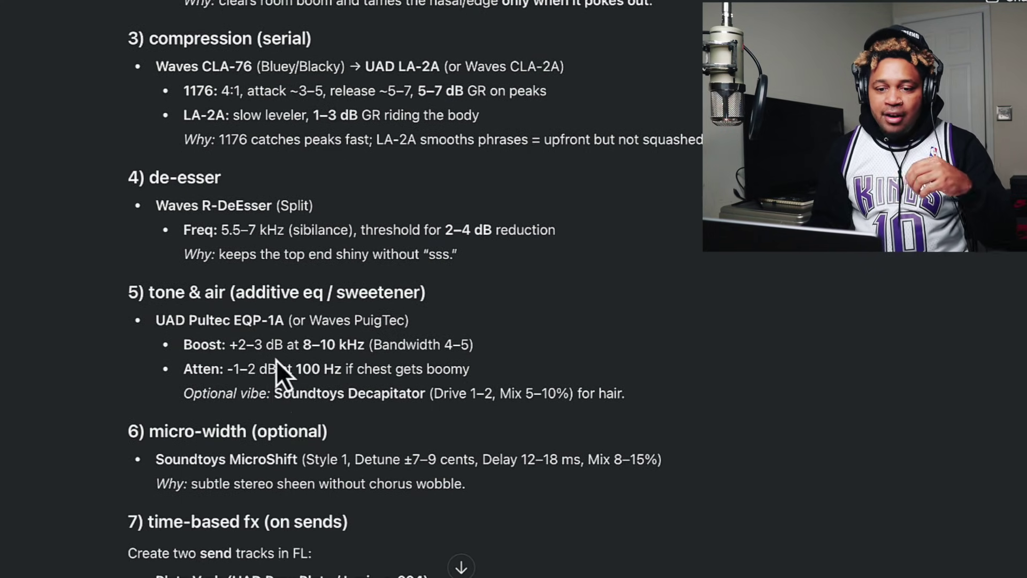
pyautogui.scroll(-3, 227, 383)
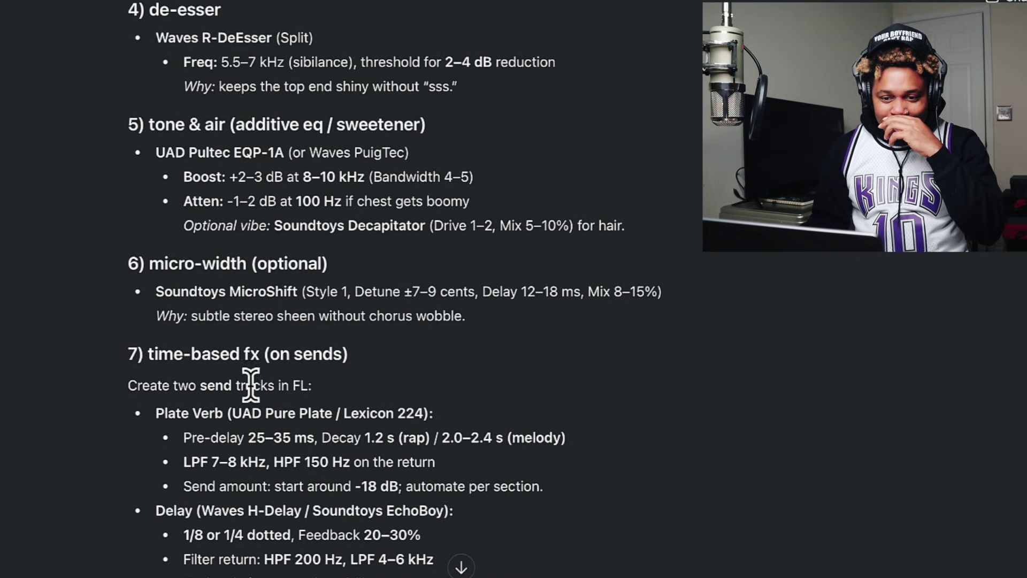
pyautogui.scroll(-7, 250, 384)
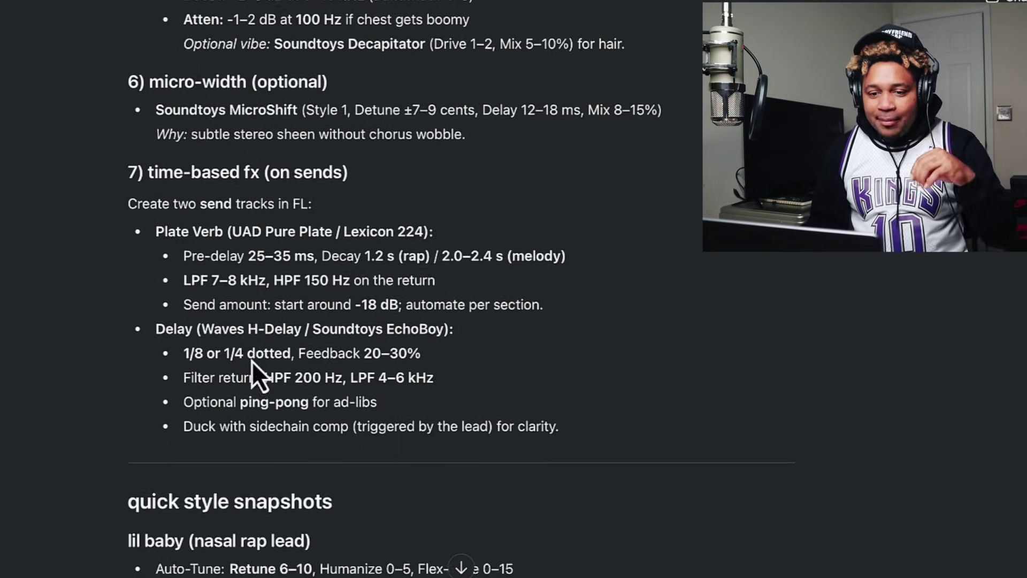
# Step: Review the style snapshots, room and mic tips, FL Studio workflow and quick cheat settings in the rest of the reply
pyautogui.scroll(-4, 252, 361)
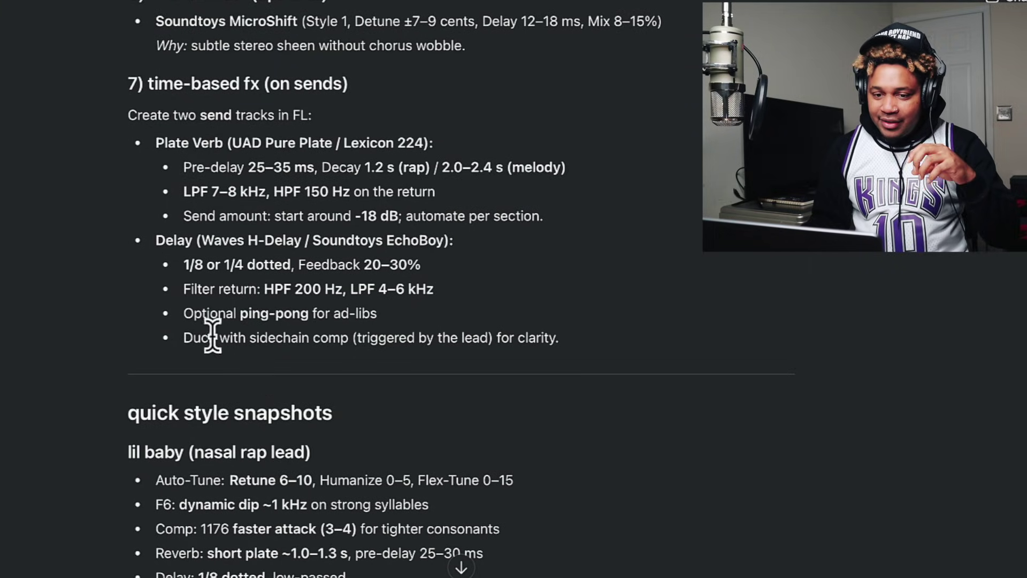
pyautogui.scroll(-7, 229, 332)
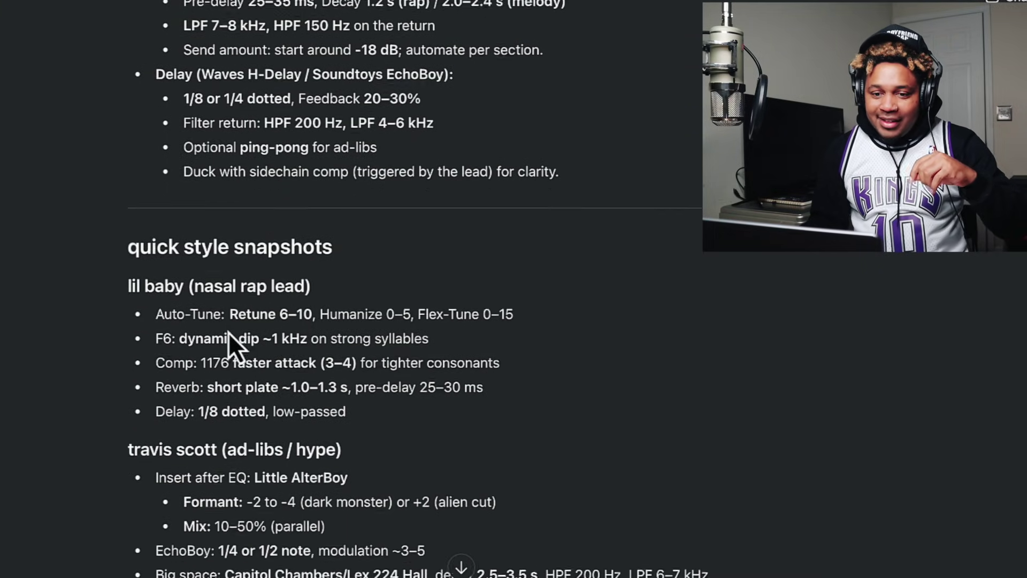
pyautogui.scroll(-9, 229, 332)
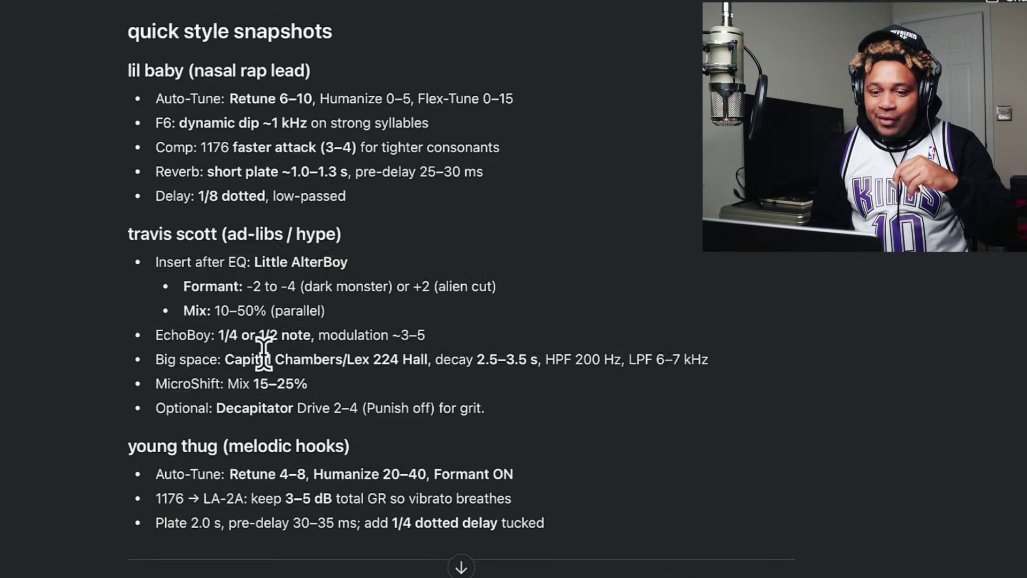
pyautogui.scroll(1, 264, 353)
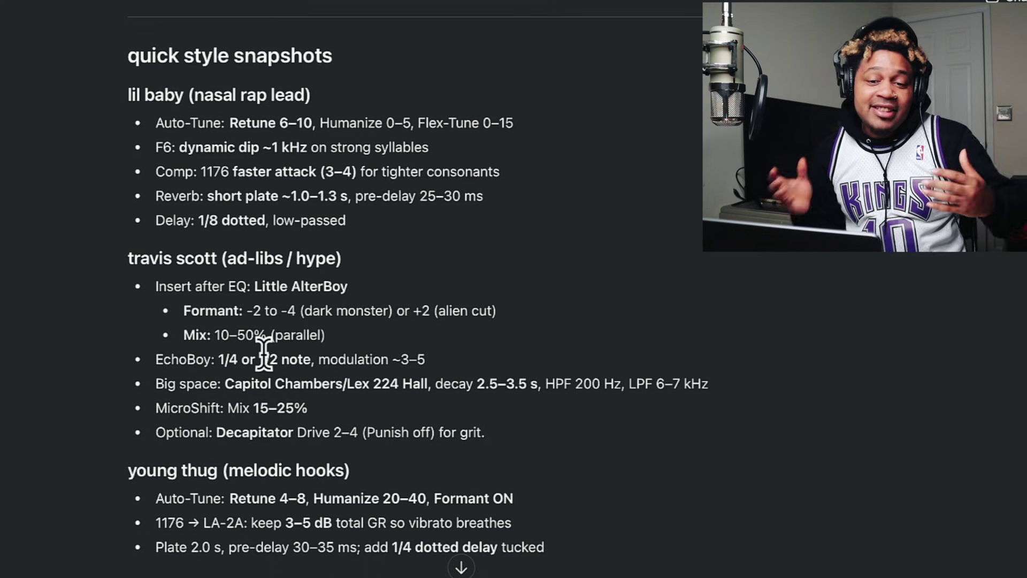
pyautogui.scroll(-15, 276, 337)
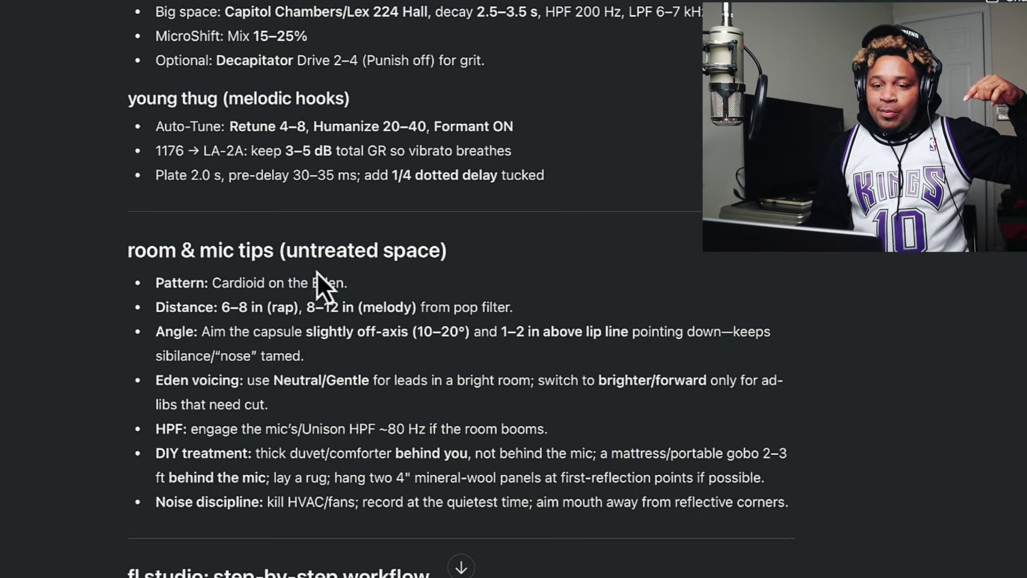
pyautogui.scroll(-15, 297, 323)
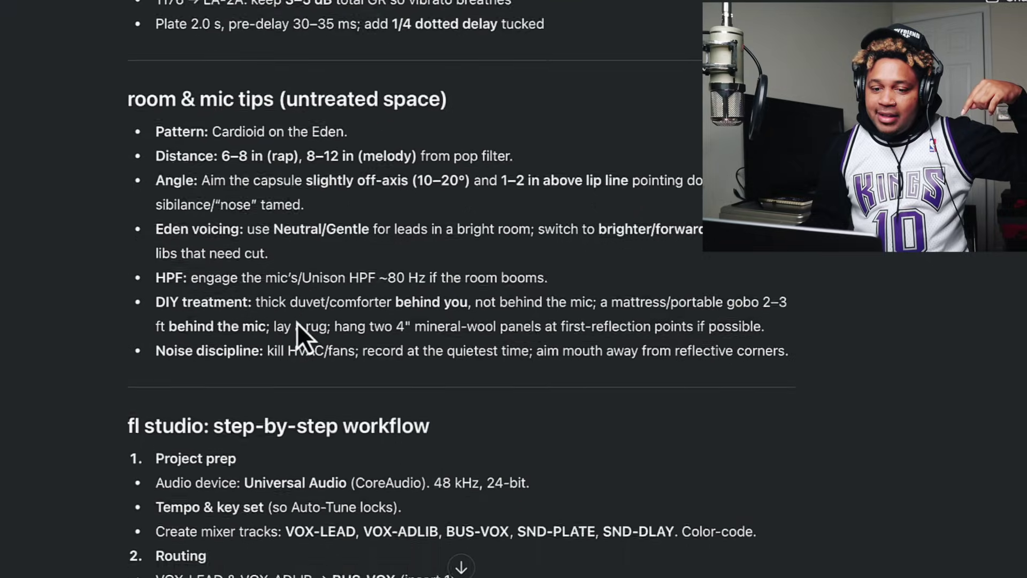
pyautogui.scroll(-20, 297, 323)
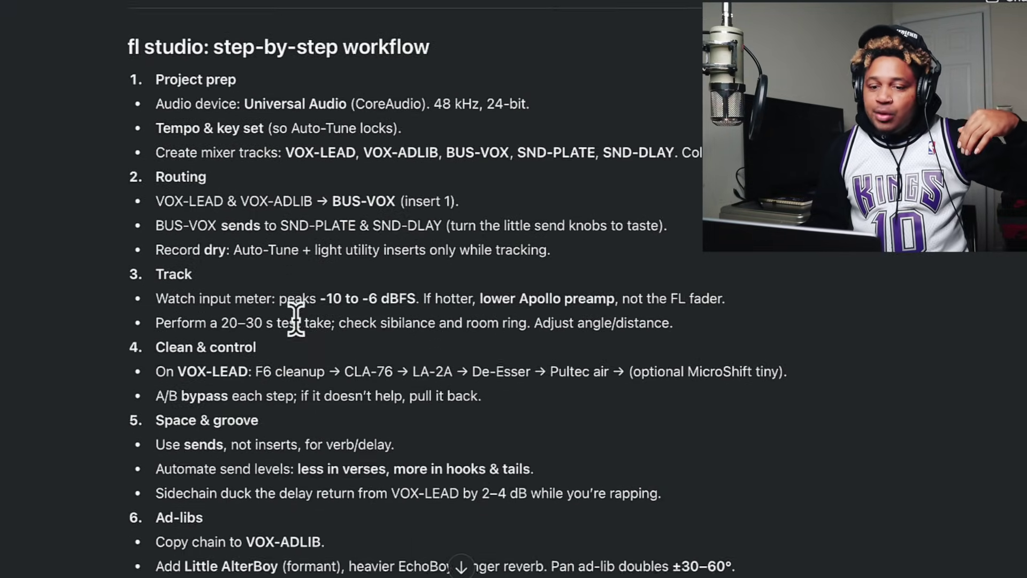
pyautogui.scroll(-8, 296, 319)
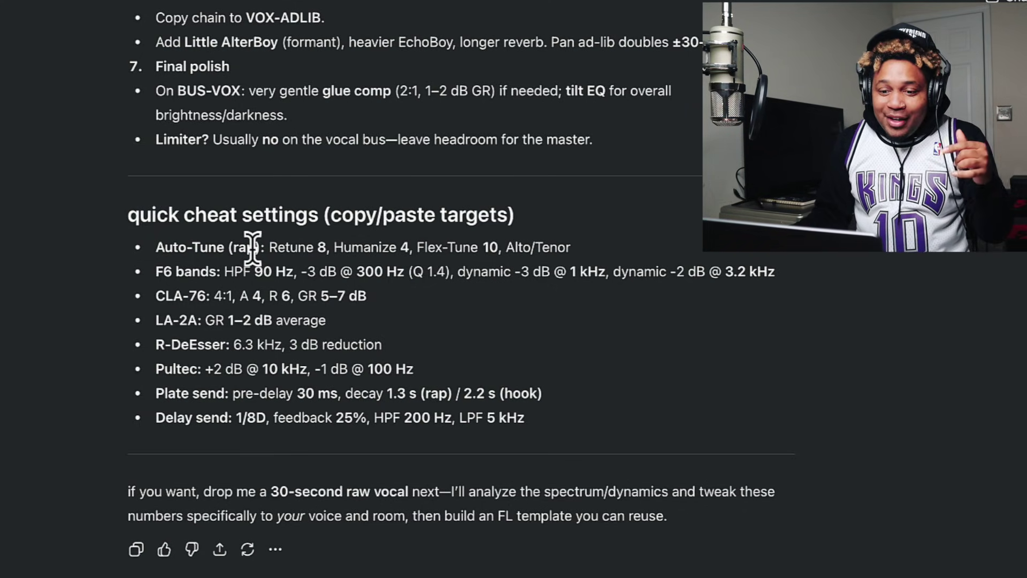
# Step: Return to the reply's Apollo console advice, then switch to the Console mixer and open the first insert slot on the Neve 1073 channel
pyautogui.scroll(20, 252, 248)
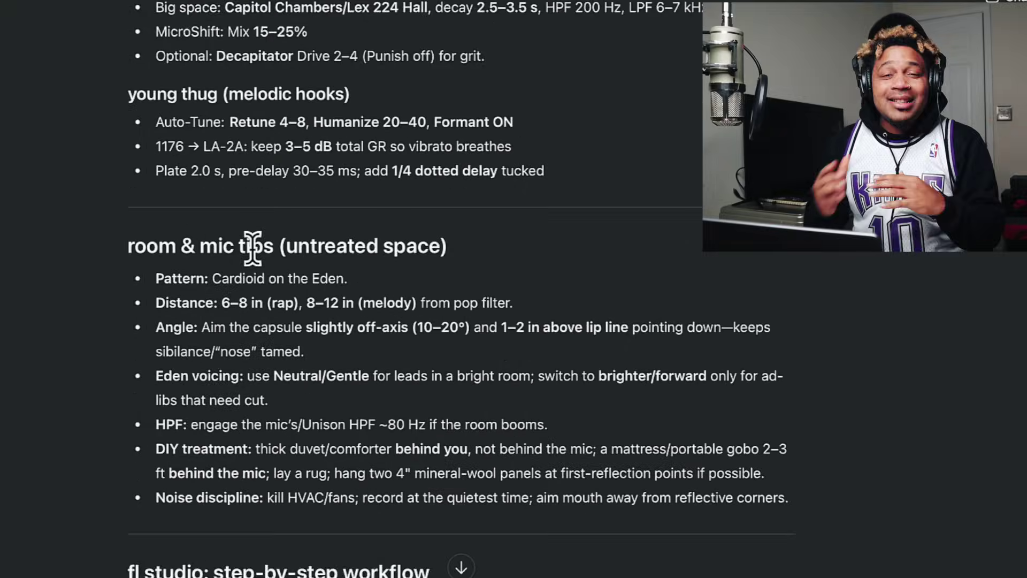
pyautogui.scroll(1, 253, 247)
pyautogui.scroll(20, 252, 247)
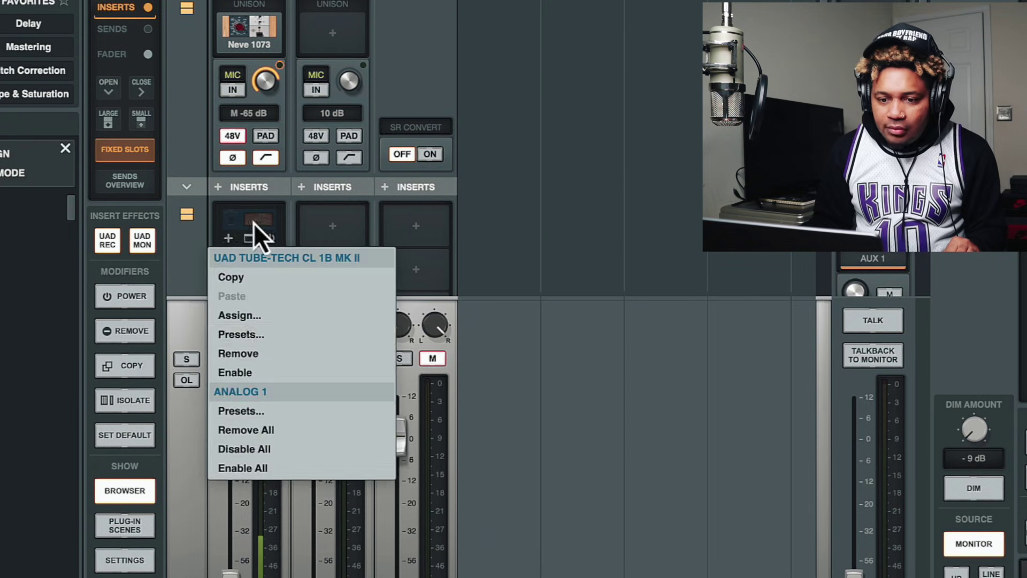
pyautogui.click(238, 353)
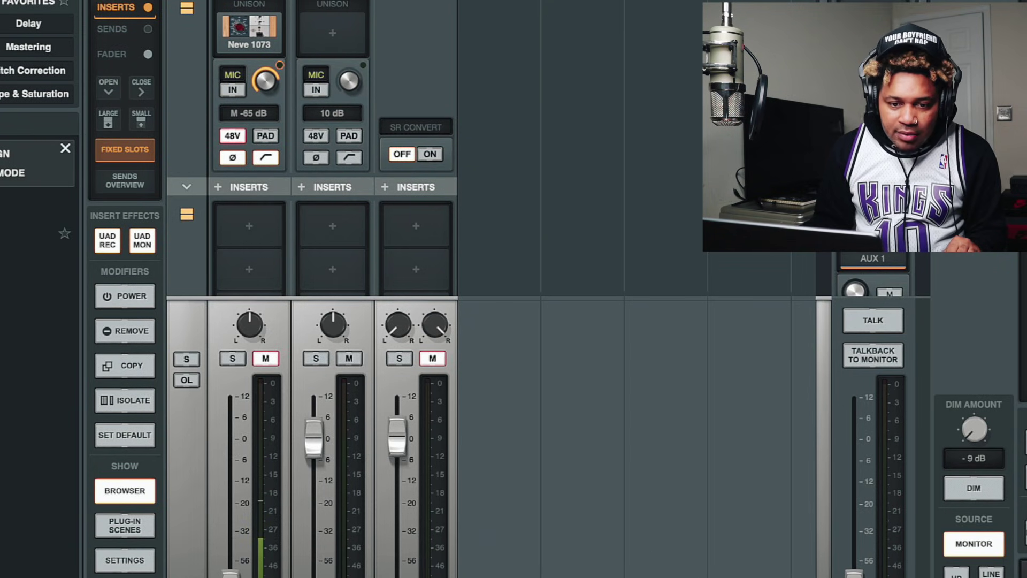
pyautogui.click(248, 233)
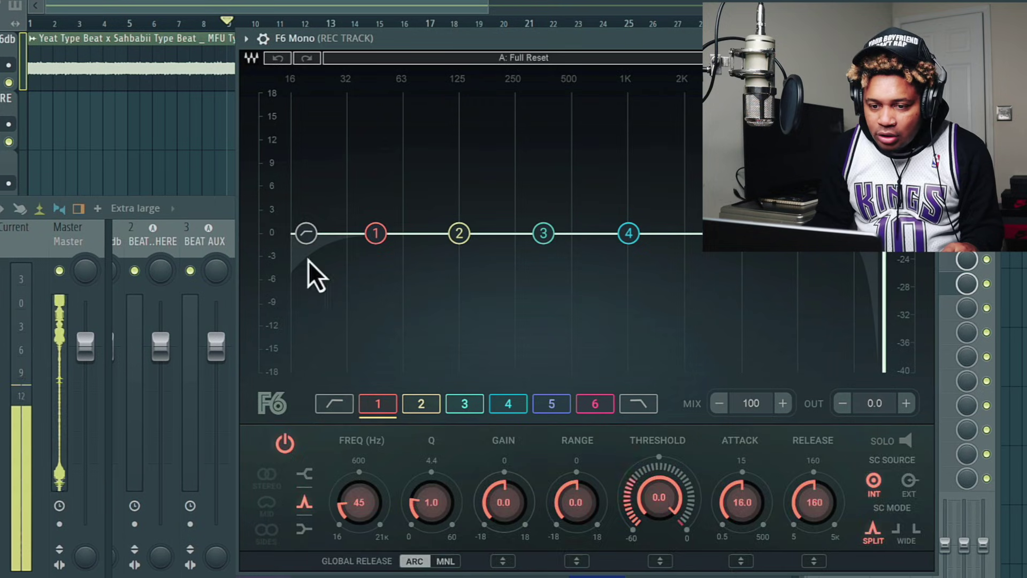
# Step: Set the F6 high-pass filter to 40 Hz and cut band 1 by about 2.5 dB around 90 Hz
pyautogui.moveTo(305, 231); pyautogui.dragTo(367, 232)
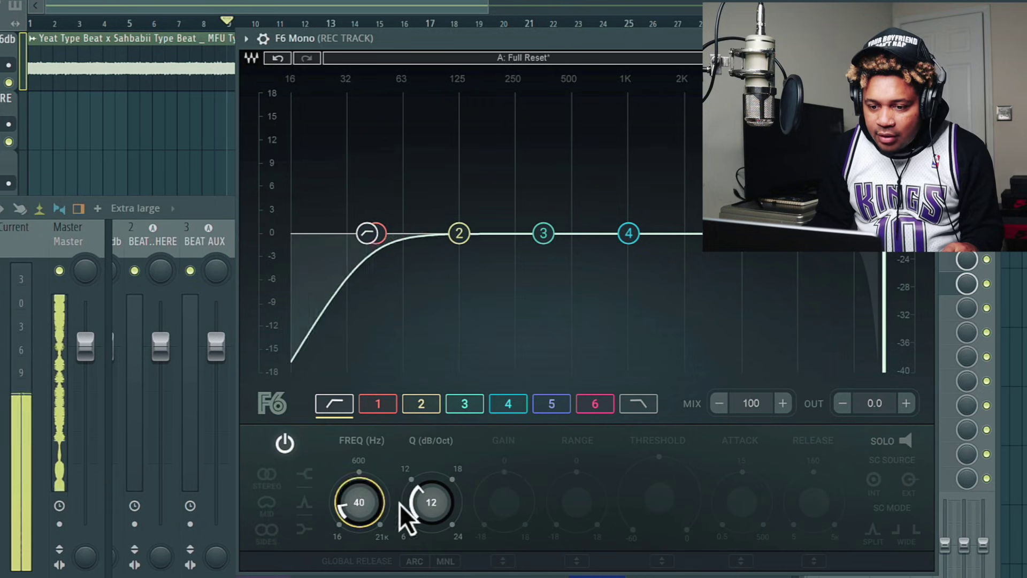
pyautogui.moveTo(503, 491); pyautogui.dragTo(509, 500)
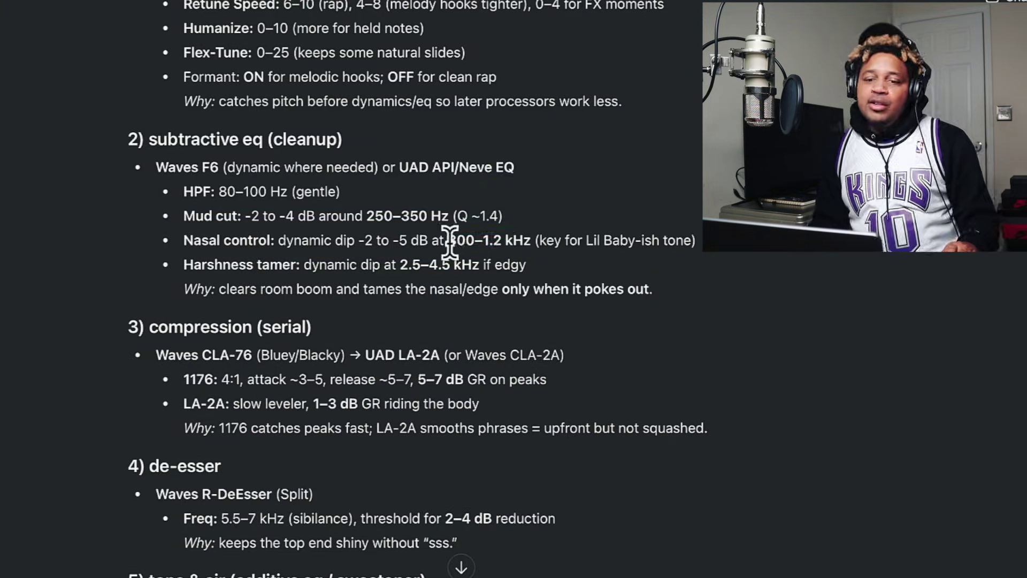
# Step: Check the reply's nasal control advice and dip F6 band 4 by about 2.9 dB at 760 Hz
pyautogui.moveTo(183, 240); pyautogui.dragTo(436, 240)
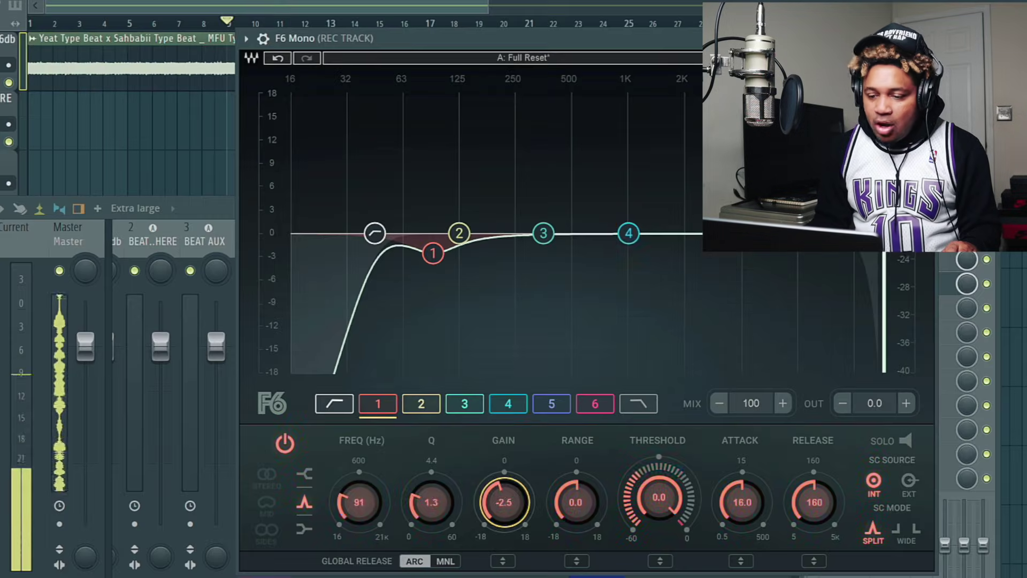
pyautogui.click(599, 233)
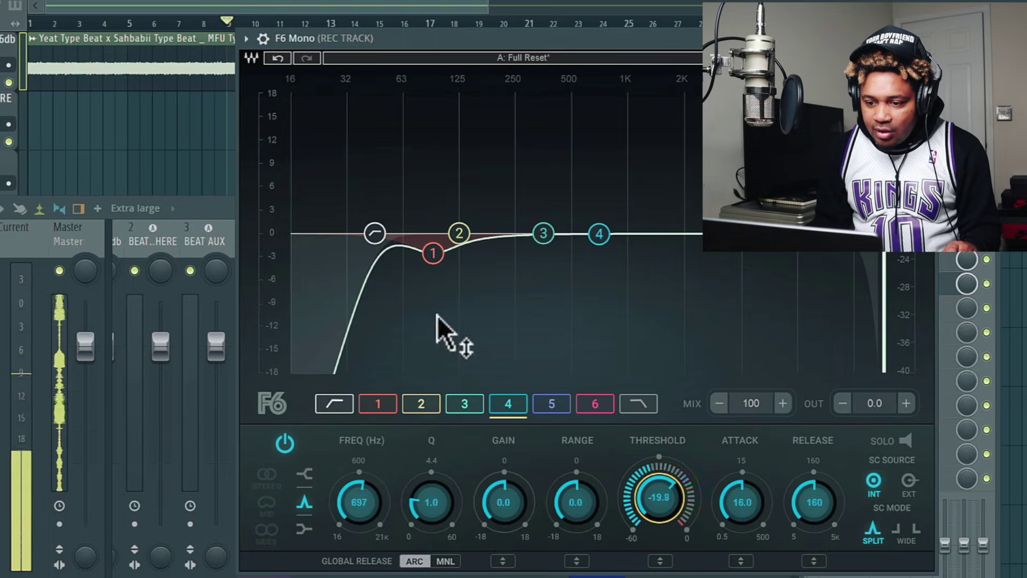
pyautogui.moveTo(501, 484); pyautogui.dragTo(500, 492)
pyautogui.moveTo(655, 493); pyautogui.dragTo(670, 575)
pyautogui.moveTo(599, 254); pyautogui.dragTo(606, 255)
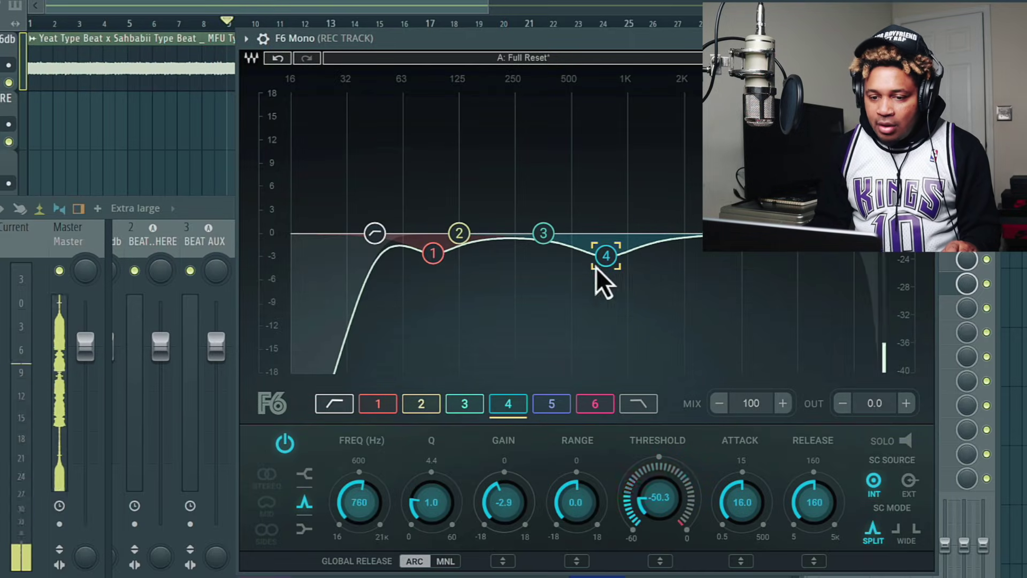
# Step: Refine F6 band 4 against playback, setting gain to -3.3 dB, threshold to about -30 and range to about -5 dB
pyautogui.moveTo(504, 502)
pyautogui.mouseDown()
pyautogui.moveTo(504, 556)
pyautogui.moveTo(503, 493)
pyautogui.mouseUp()
pyautogui.moveTo(648, 499); pyautogui.dragTo(671, 454)
pyautogui.moveTo(499, 503); pyautogui.dragTo(496, 525)
pyautogui.moveTo(665, 494); pyautogui.dragTo(674, 396)
pyautogui.moveTo(568, 500); pyautogui.dragTo(608, 495)
pyautogui.moveTo(503, 502); pyautogui.dragTo(503, 505)
pyautogui.press('space')
pyautogui.moveTo(679, 489); pyautogui.dragTo(678, 494)
pyautogui.moveTo(579, 508); pyautogui.dragTo(578, 503)
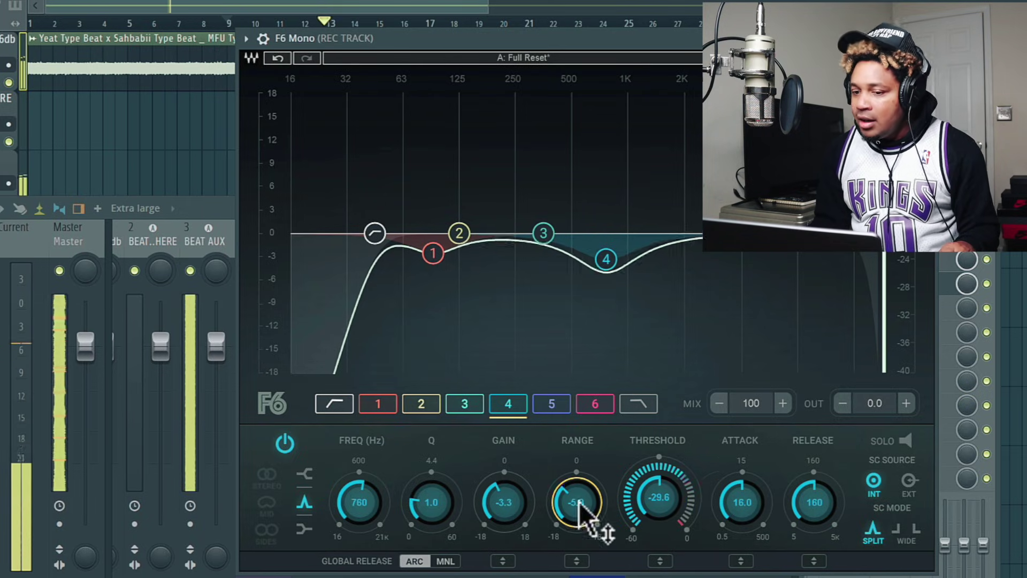
# Step: Boost the highs with F6 band 6 by about 2.1 dB, with a range of -0.8 and a threshold of -7.9
pyautogui.click(595, 403)
pyautogui.moveTo(501, 500); pyautogui.dragTo(502, 480)
pyautogui.moveTo(576, 493); pyautogui.dragTo(575, 522)
pyautogui.moveTo(659, 498); pyautogui.dragTo(659, 523)
pyautogui.moveTo(504, 502); pyautogui.dragTo(509, 481)
pyautogui.moveTo(359, 503); pyautogui.dragTo(378, 541)
# Step: Adjust band 4's range and Q, shift it to about 1 kHz, and set F6 band 6 to about 4710 Hz
pyautogui.click(508, 403)
pyautogui.moveTo(573, 511); pyautogui.dragTo(562, 556)
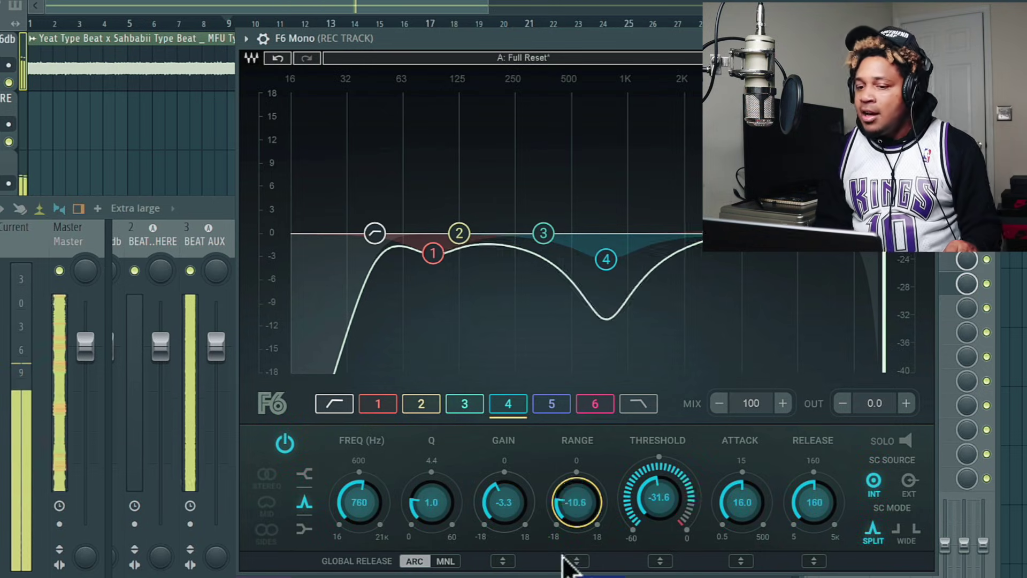
pyautogui.moveTo(434, 500); pyautogui.dragTo(439, 454)
pyautogui.moveTo(369, 520); pyautogui.dragTo(390, 502)
pyautogui.moveTo(726, 217); pyautogui.dragTo(761, 238)
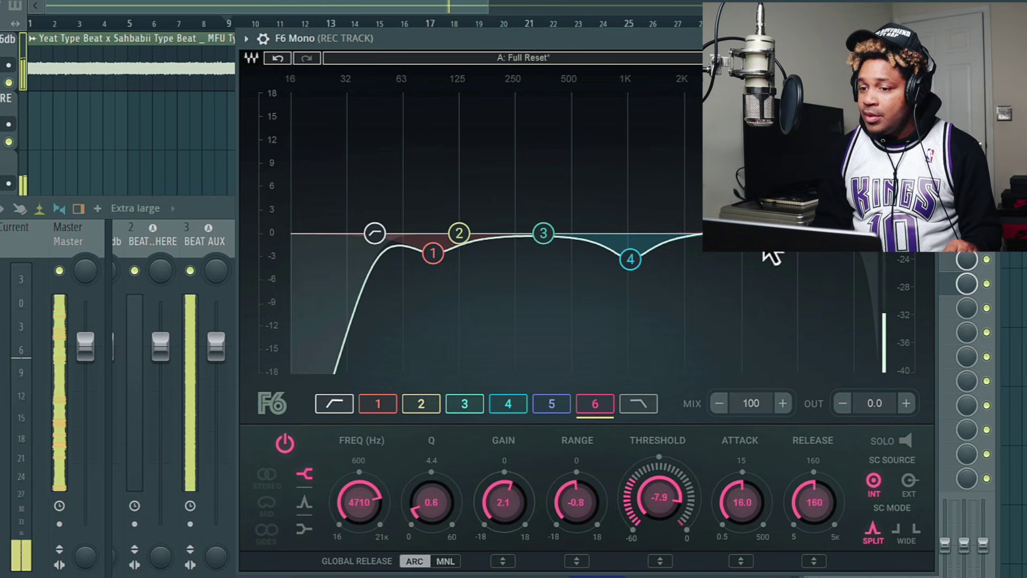
pyautogui.press('Escape')
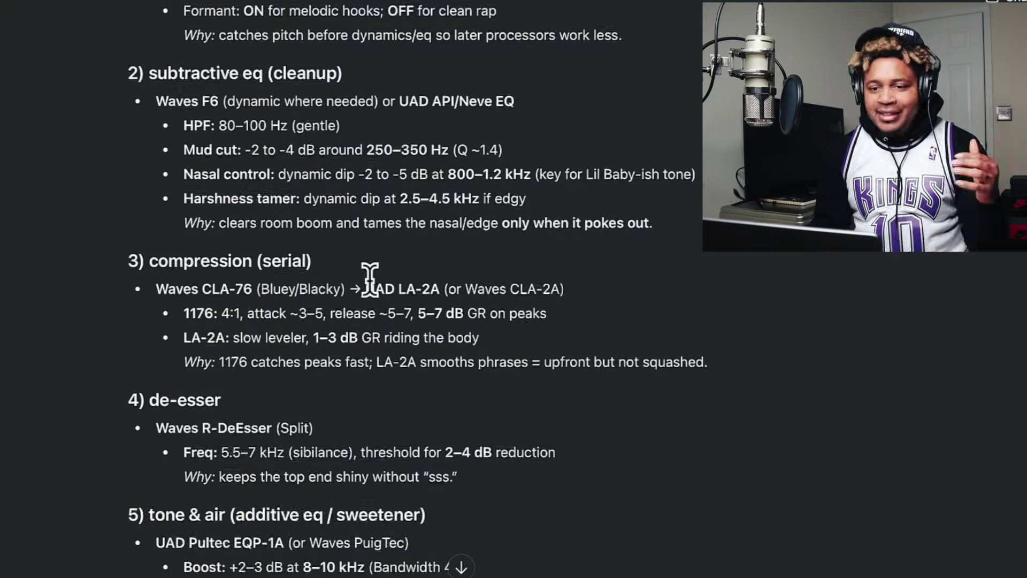
# Step: Follow the reply's serial compression advice by inserting CLA-76 Mono and CLA-2A Mono after F6 on REC TRACK
pyautogui.scroll(-1, 535, 235)
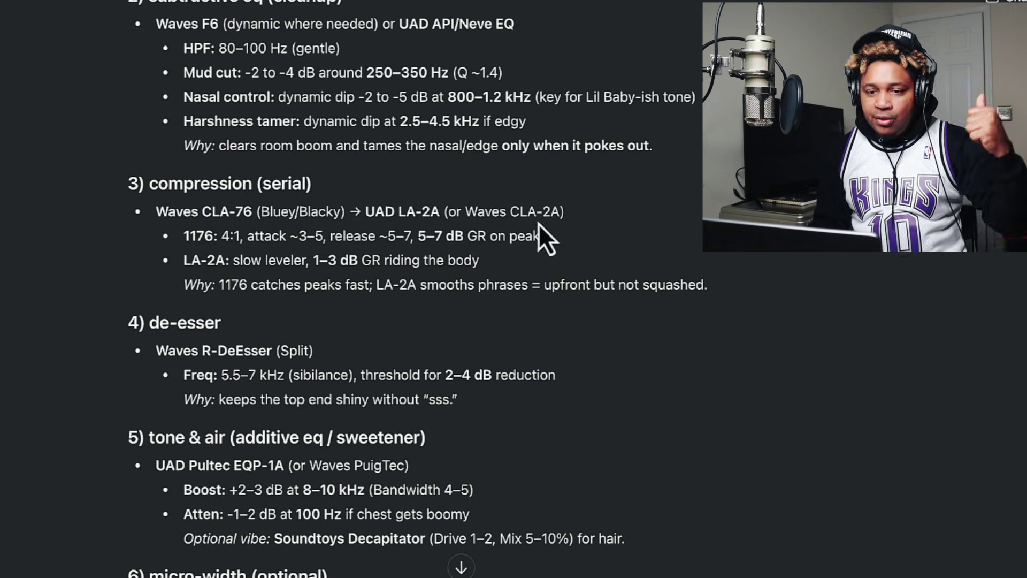
pyautogui.scroll(1, 631, 437)
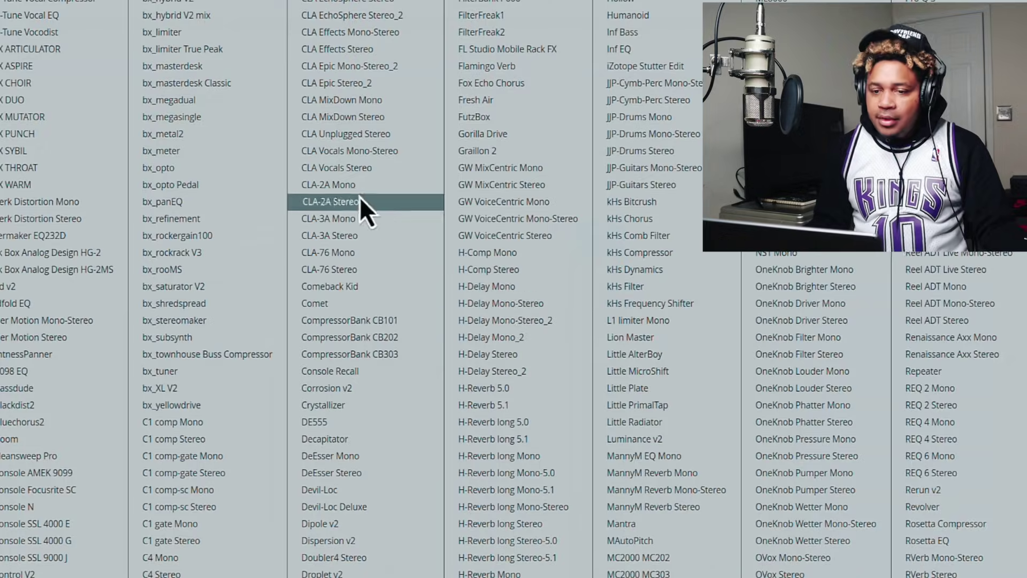
pyautogui.click(369, 253)
pyautogui.press('Escape')
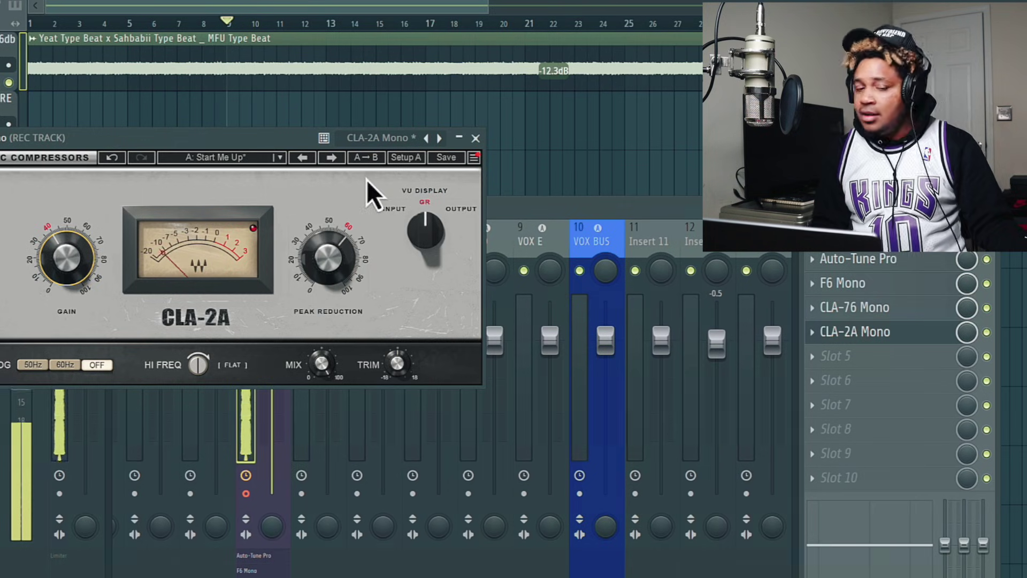
pyautogui.click(477, 139)
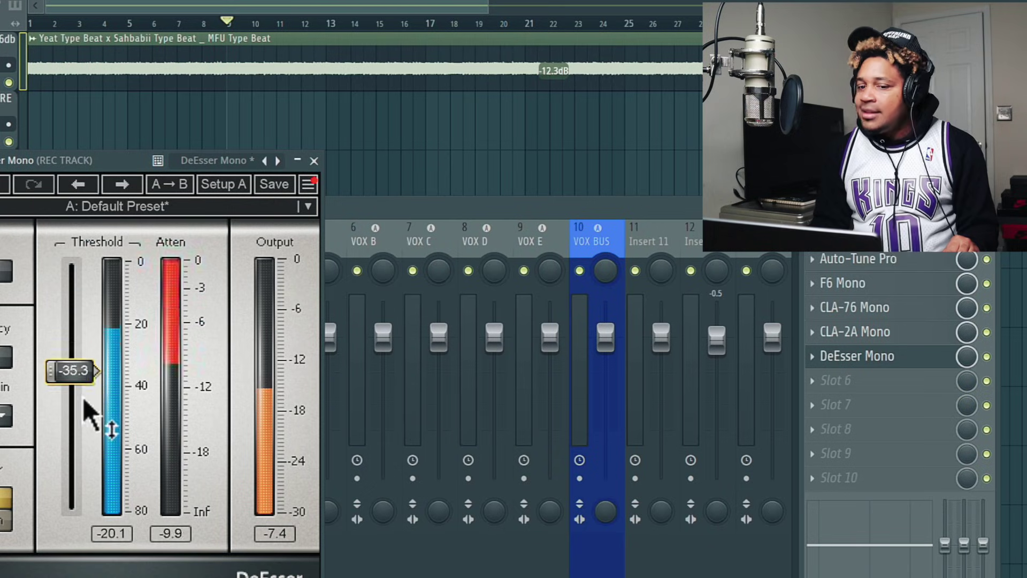
# Step: Add DeEsser Mono after the compressors and set its threshold to about -26.7
pyautogui.moveTo(85, 403); pyautogui.dragTo(71, 370)
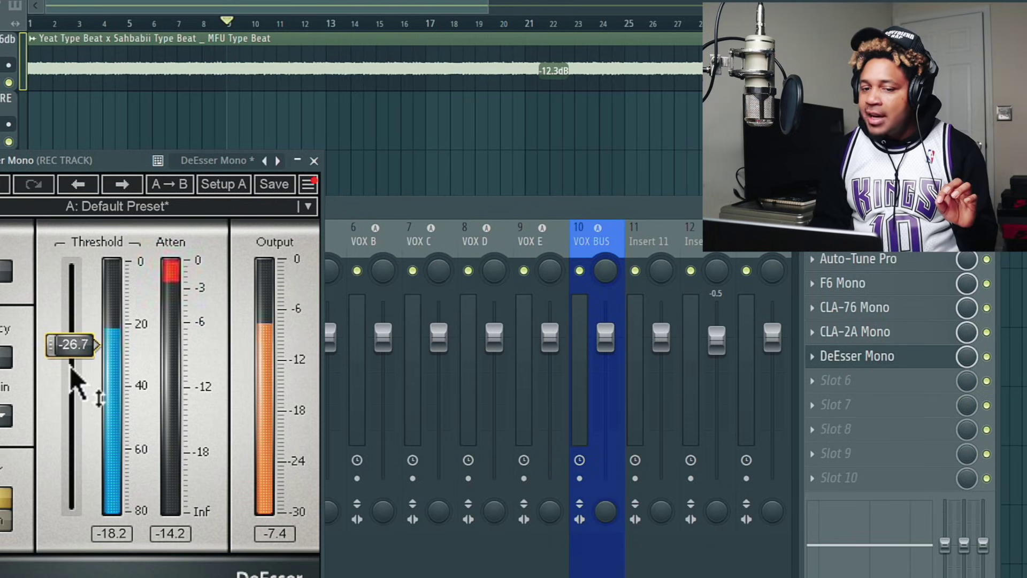
pyautogui.press('Escape')
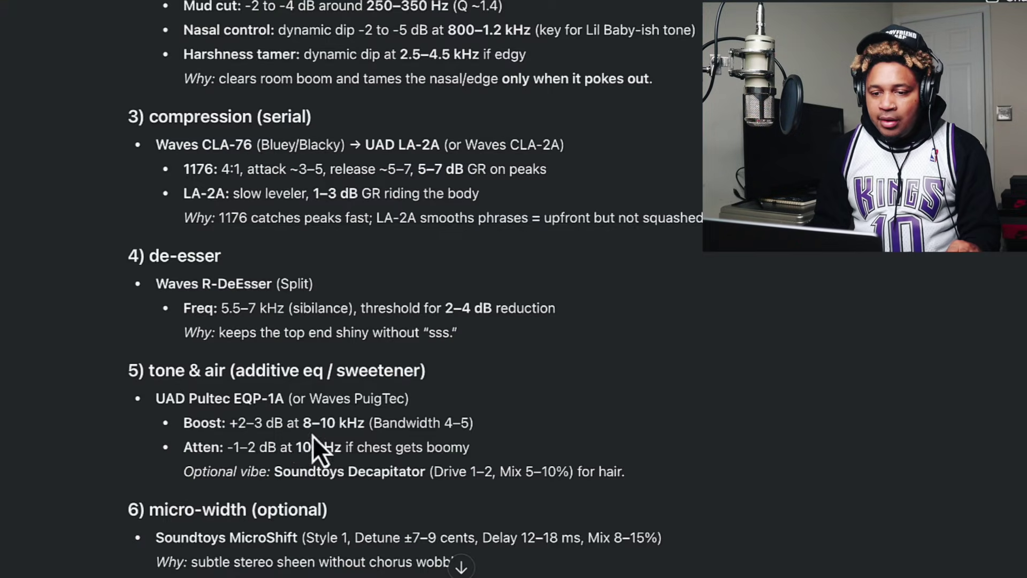
# Step: Insert the UADx Pultec EQP-1A EQ and adjust its high boost, low boost and low attenuation, consulting the reply's 8–10 kHz advice
pyautogui.moveTo(303, 423); pyautogui.dragTo(364, 424)
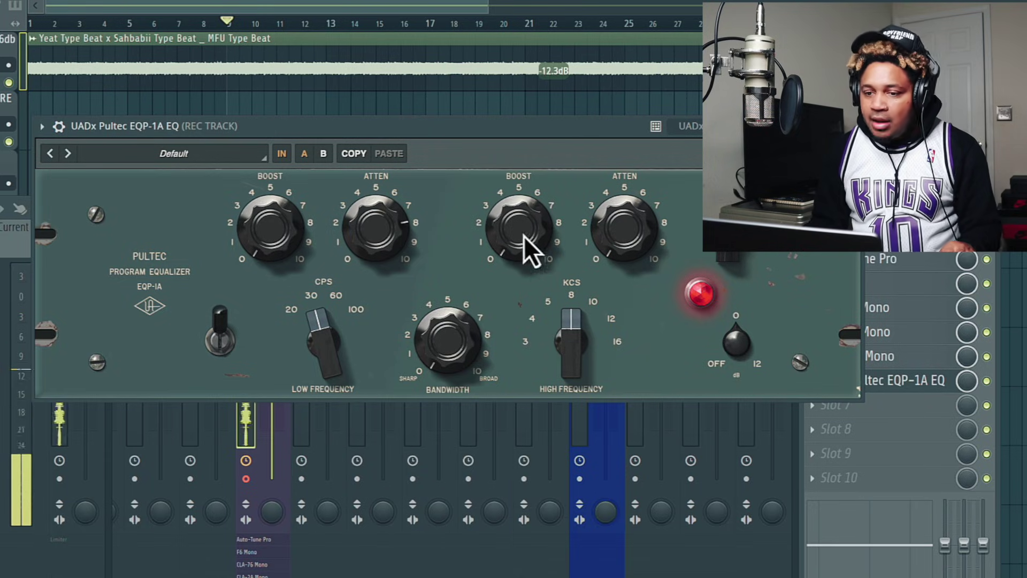
pyautogui.moveTo(524, 236); pyautogui.dragTo(524, 225)
pyautogui.moveTo(378, 222); pyautogui.dragTo(378, 252)
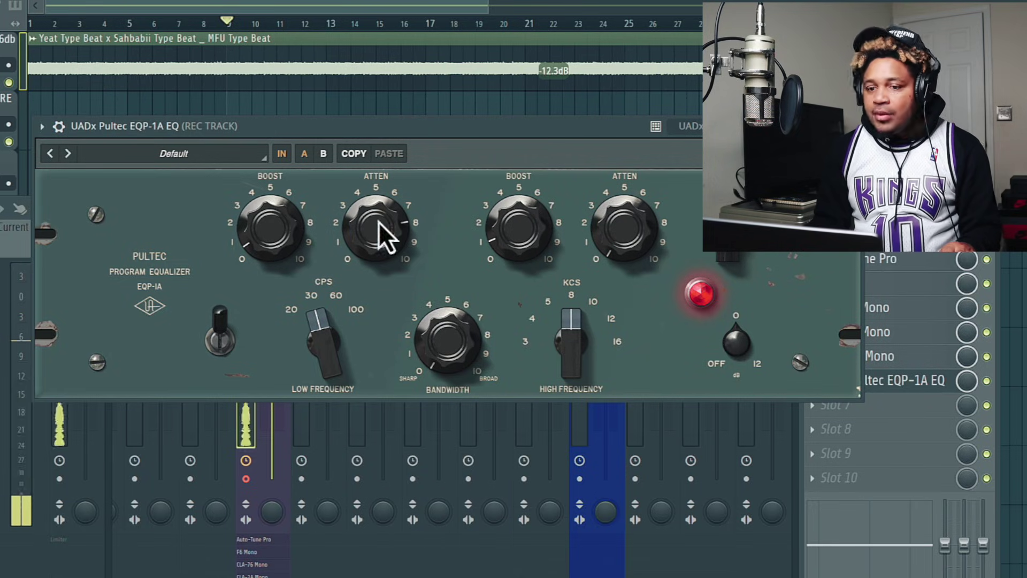
pyautogui.moveTo(259, 261); pyautogui.dragTo(259, 251)
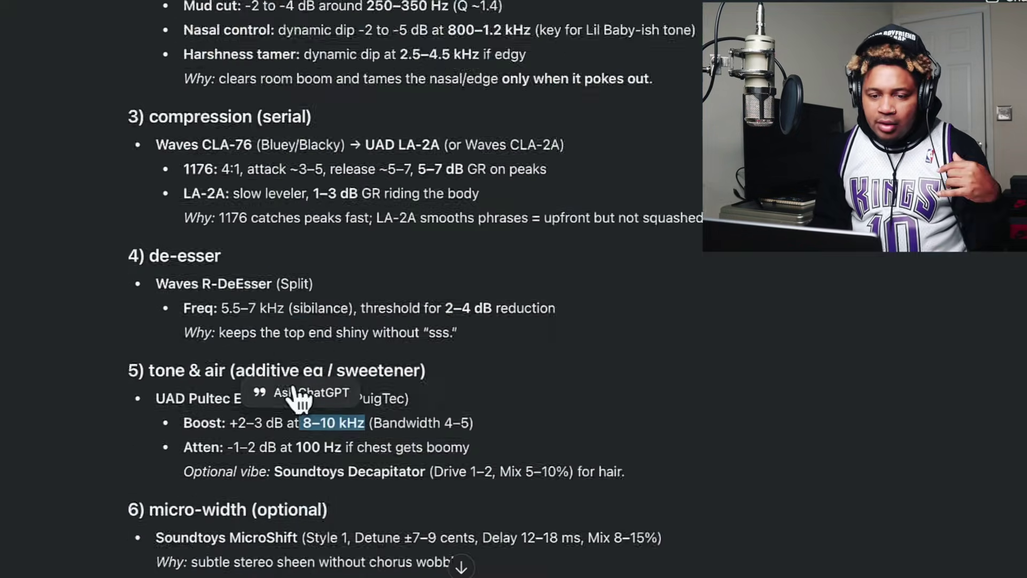
# Step: Insert MicroShift after the Pultec EQ on REC TRACK, as the reply's micro-width section suggests
pyautogui.scroll(-3, 321, 321)
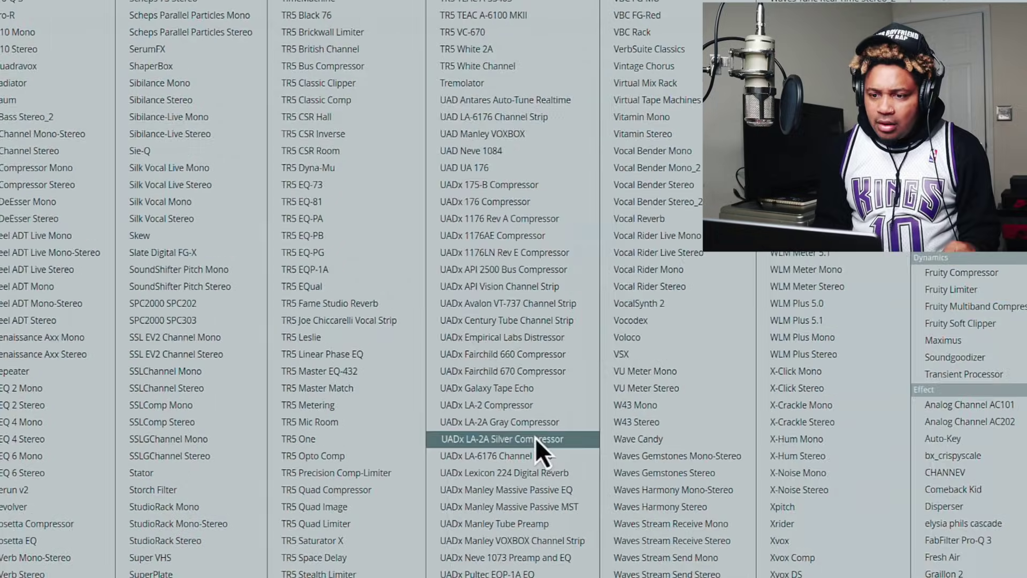
pyautogui.click(298, 371)
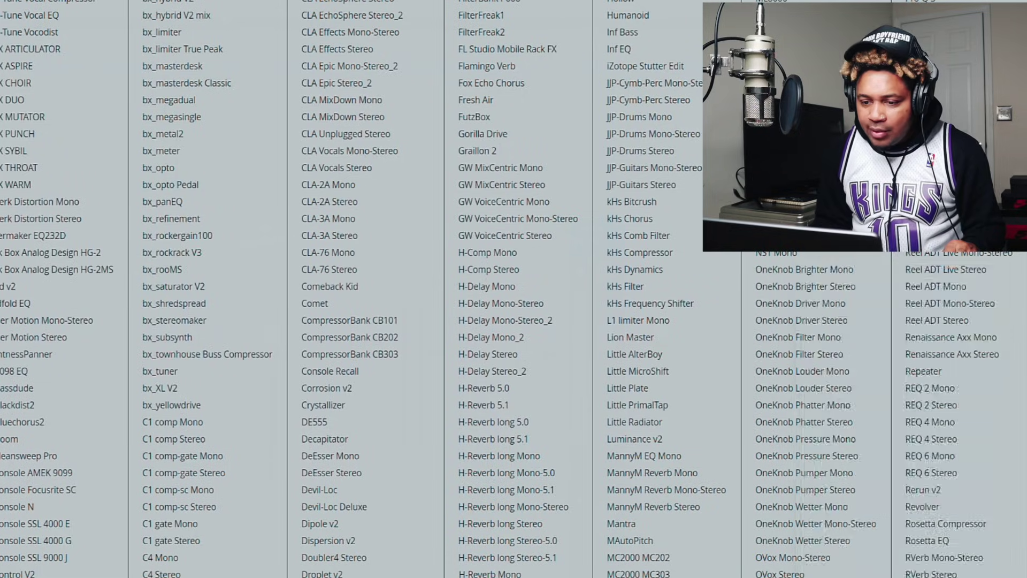
pyautogui.click(524, 559)
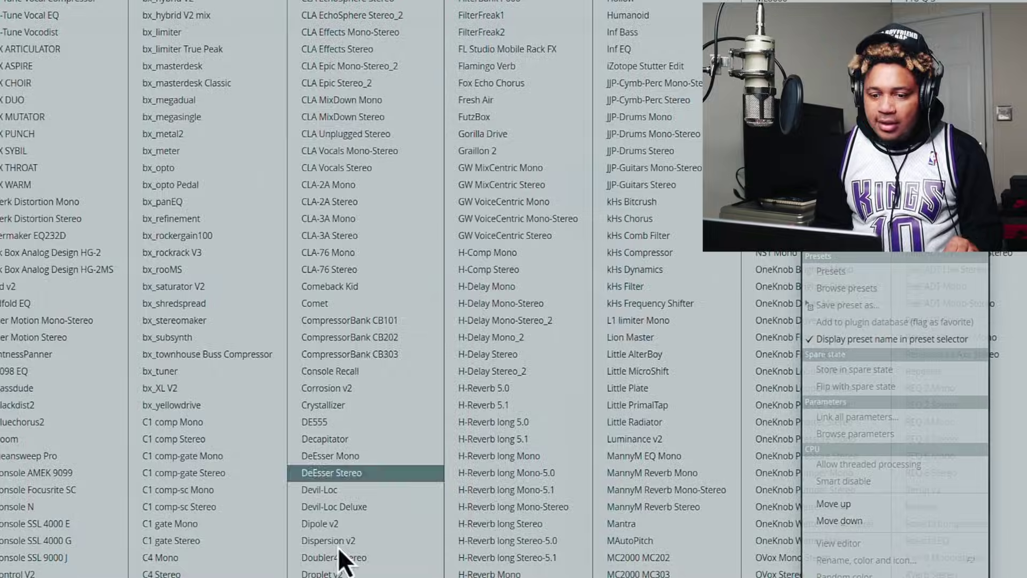
pyautogui.click(338, 546)
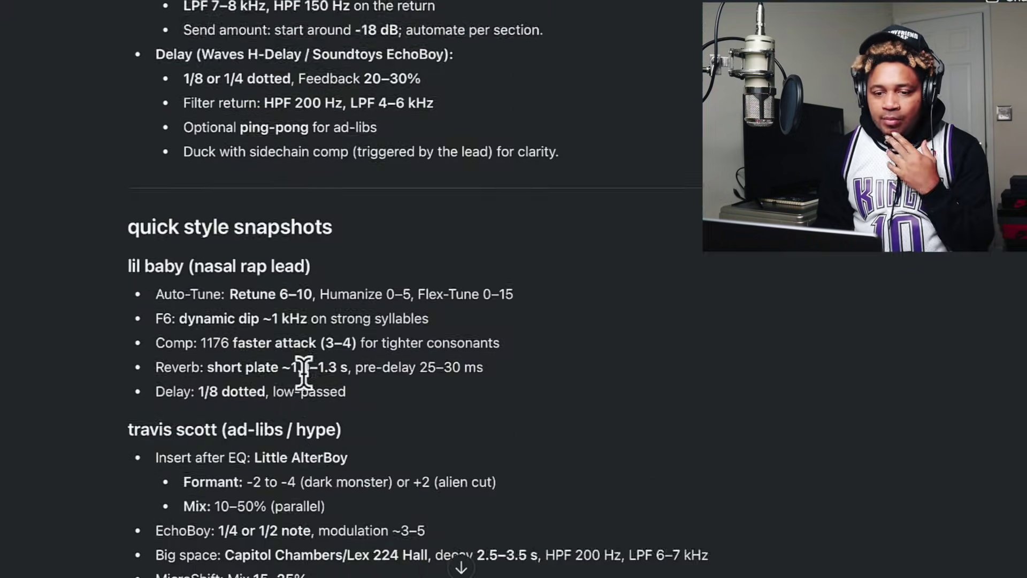
# Step: Review the reply's quick style snapshots and its room and mic tips, down to noise discipline
pyautogui.scroll(-5, 307, 424)
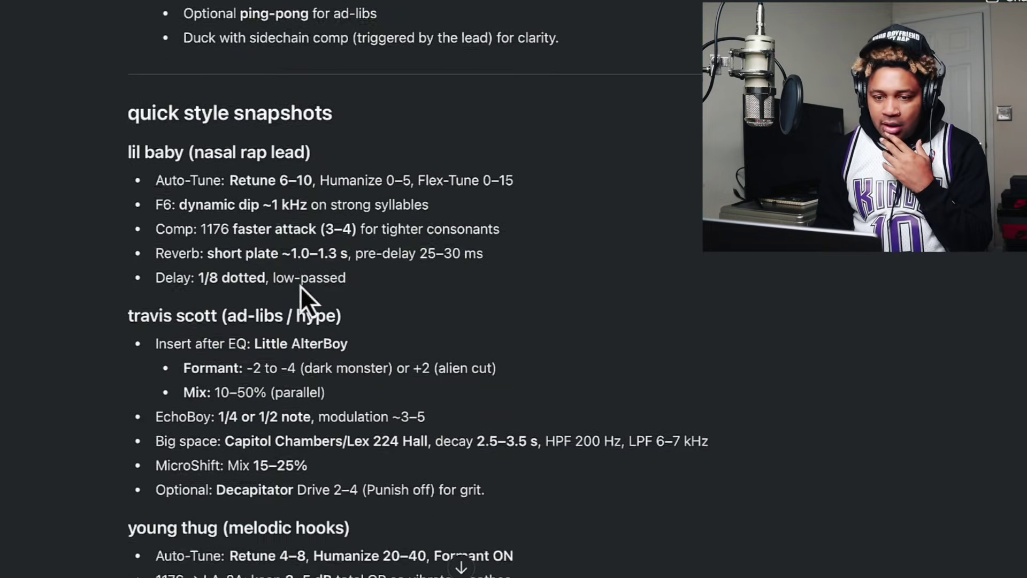
pyautogui.scroll(-5, 345, 311)
pyautogui.scroll(1, 419, 323)
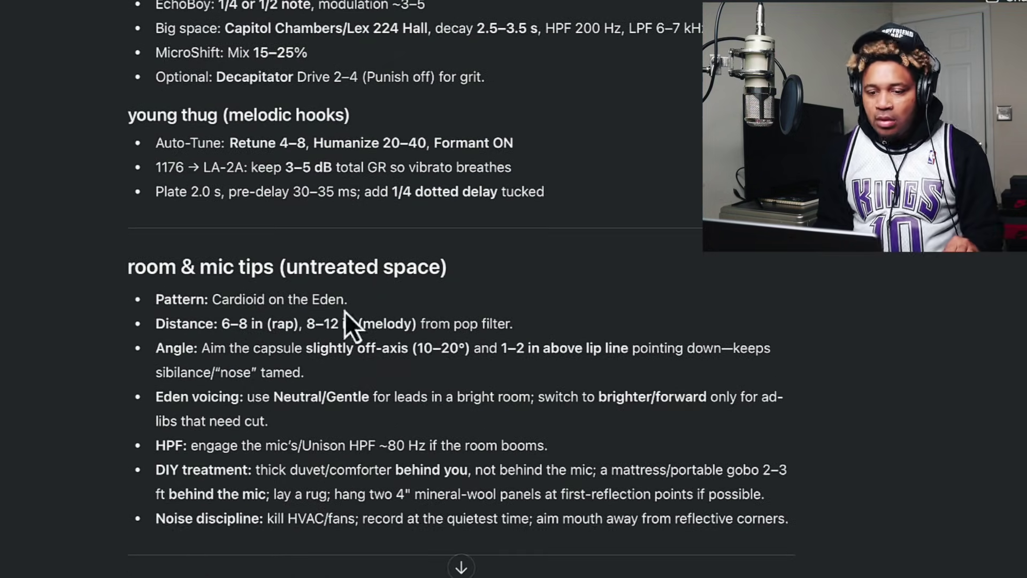
pyautogui.moveTo(161, 519); pyautogui.dragTo(790, 518)
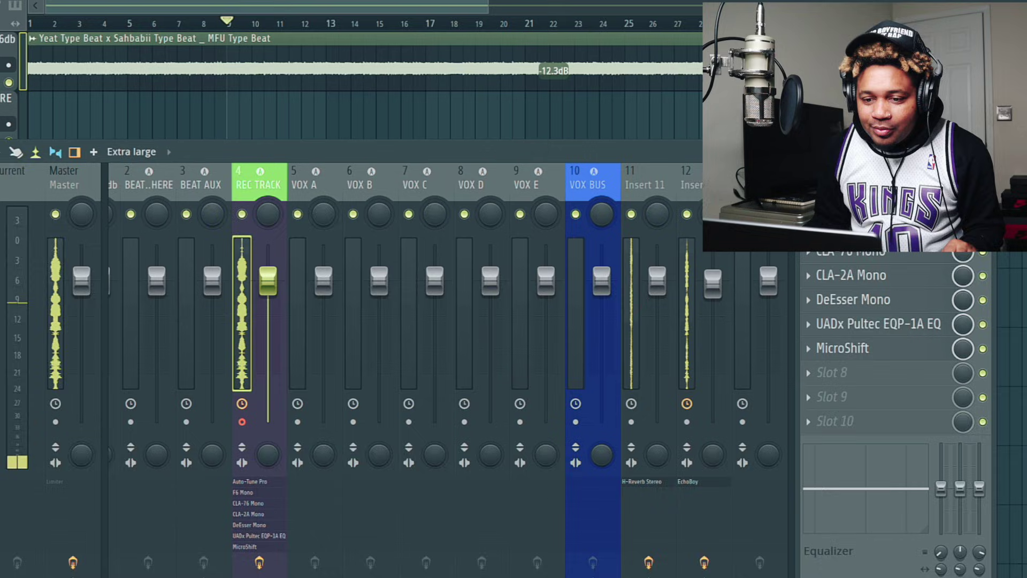
# Step: Save the REC TRACK effects chain as a mixer preset named "CHATGPT REC ENGINEER"
pyautogui.moveTo(439, 148); pyautogui.dragTo(459, 187)
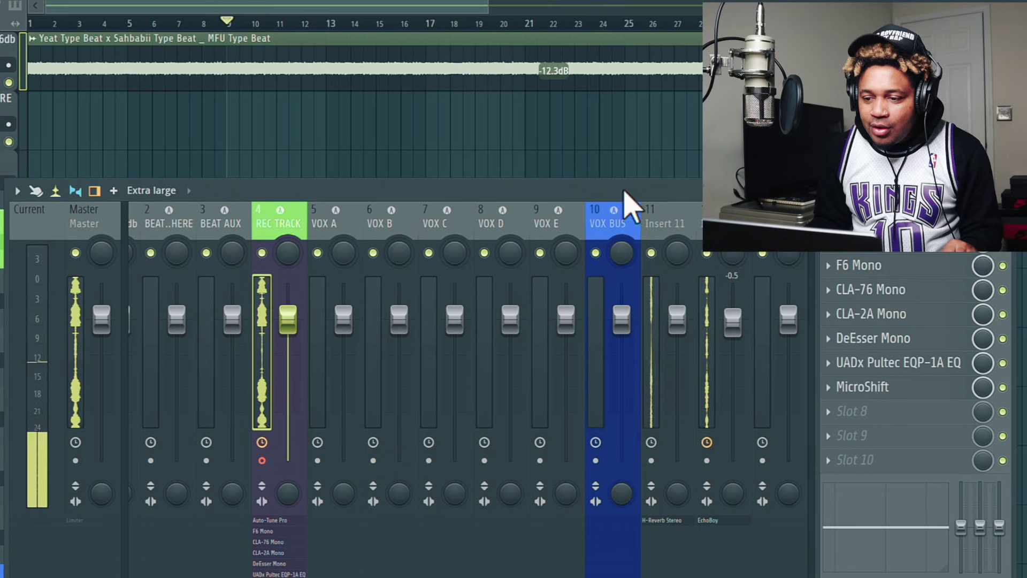
pyautogui.rightClick(285, 219)
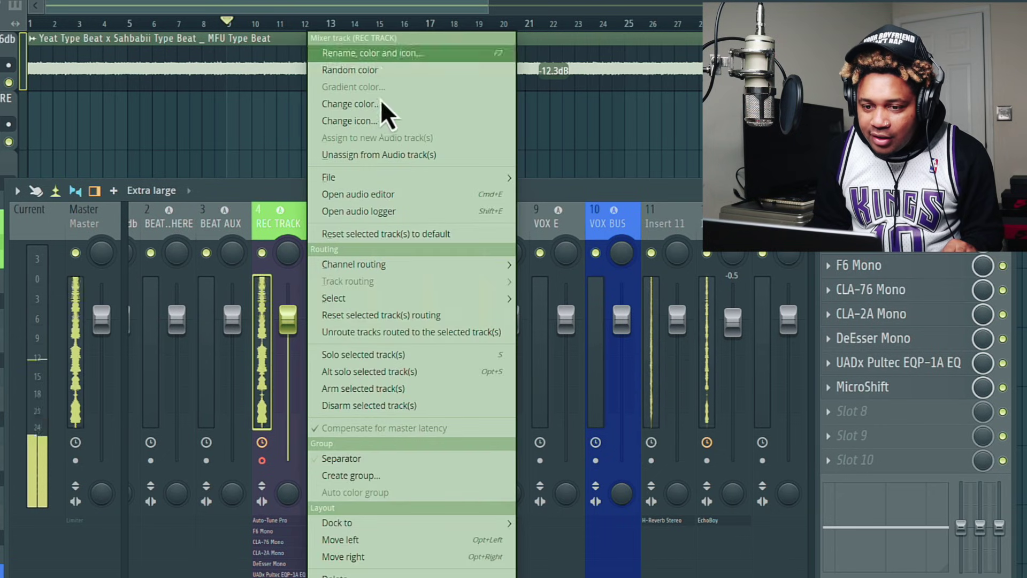
pyautogui.moveTo(392, 173)
pyautogui.press('Escape')
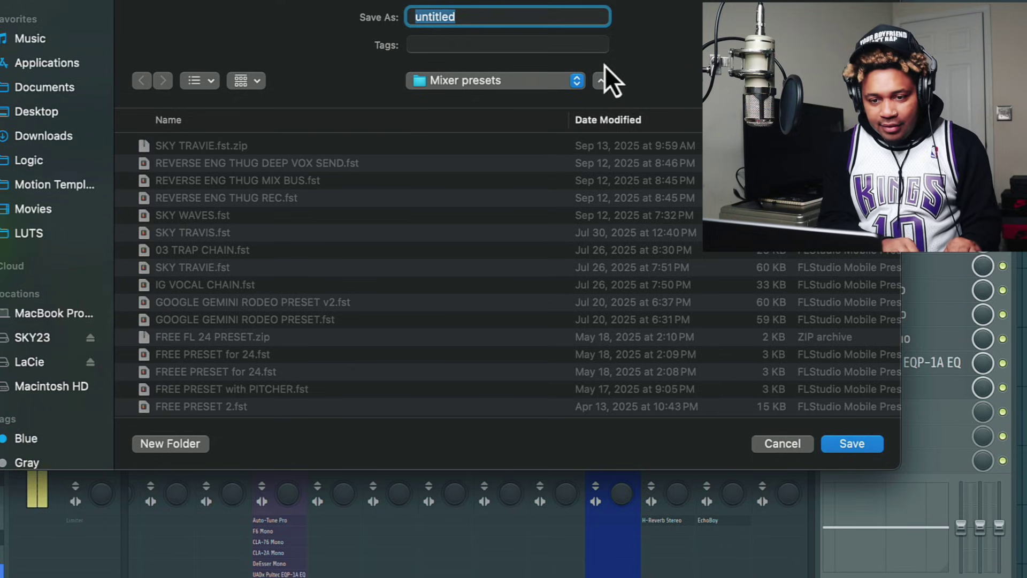
pyautogui.write('CHA')
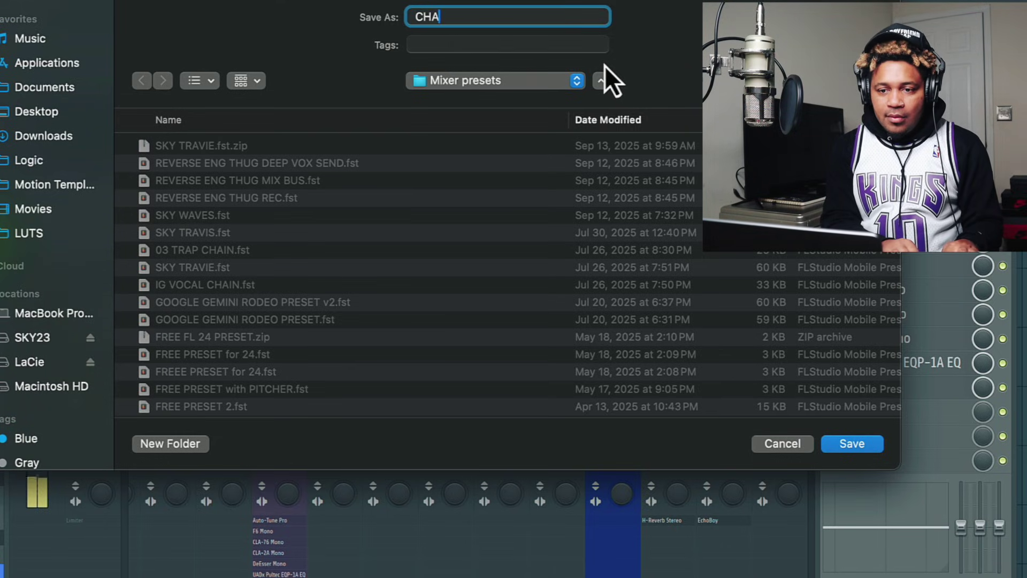
pyautogui.write('TGPT REC ')
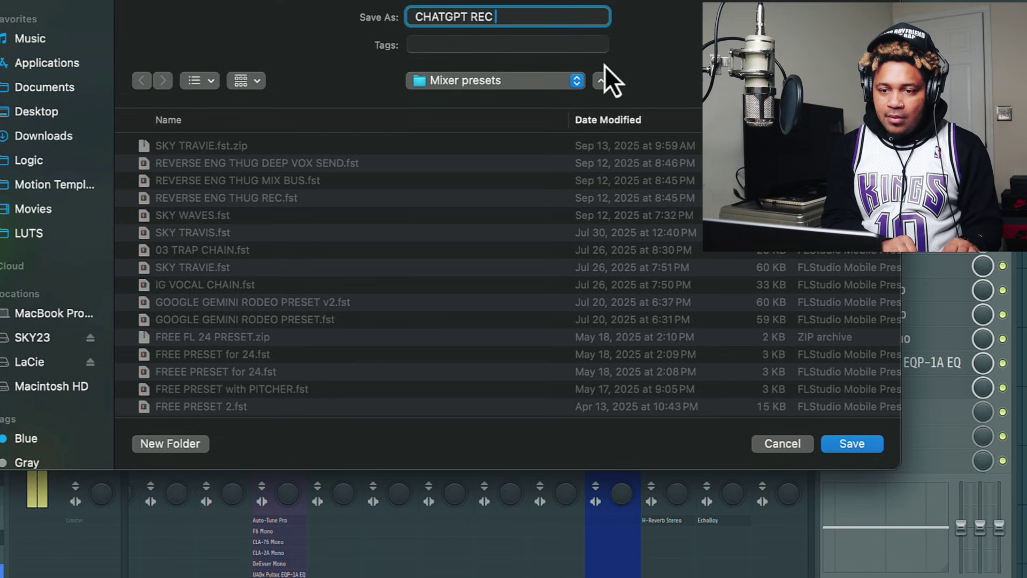
pyautogui.write('ENGINEER')
pyautogui.press('Return')
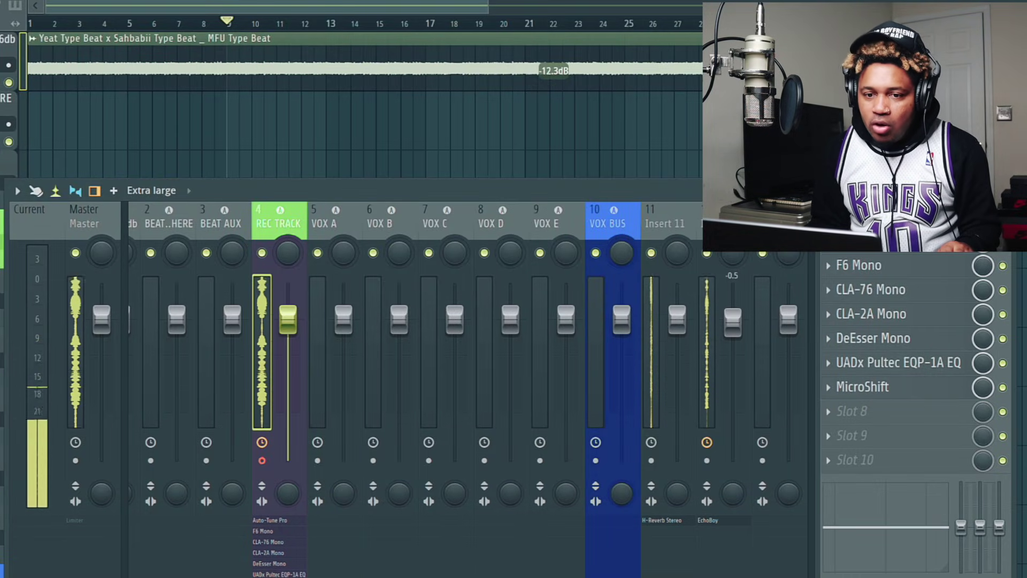
# Step: Record a vocal take on REC TRACK with the Everything option and move its clip down to the next playlist track
pyautogui.moveTo(301, 191); pyautogui.dragTo(300, 305)
pyautogui.press('r')
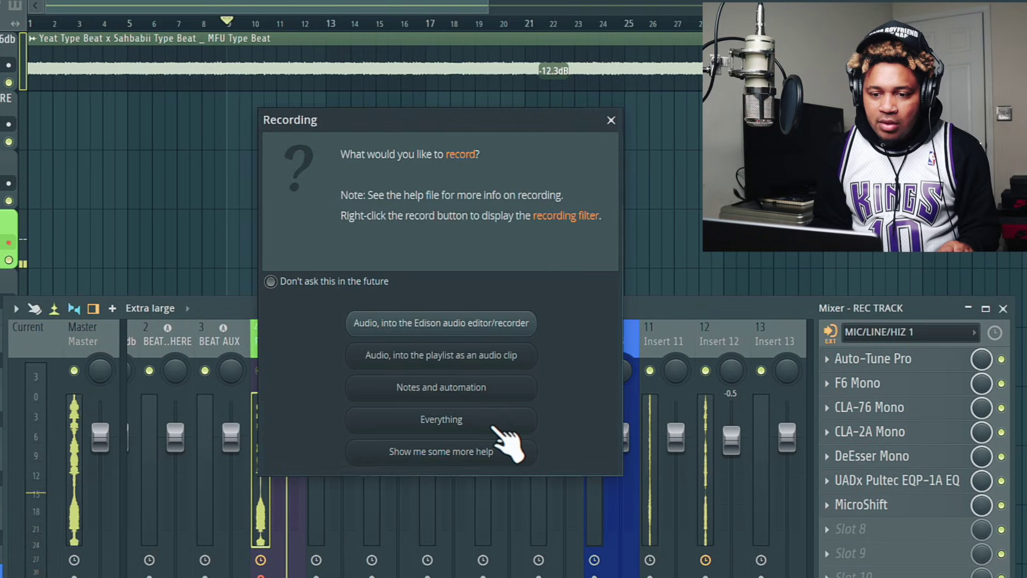
pyautogui.click(493, 422)
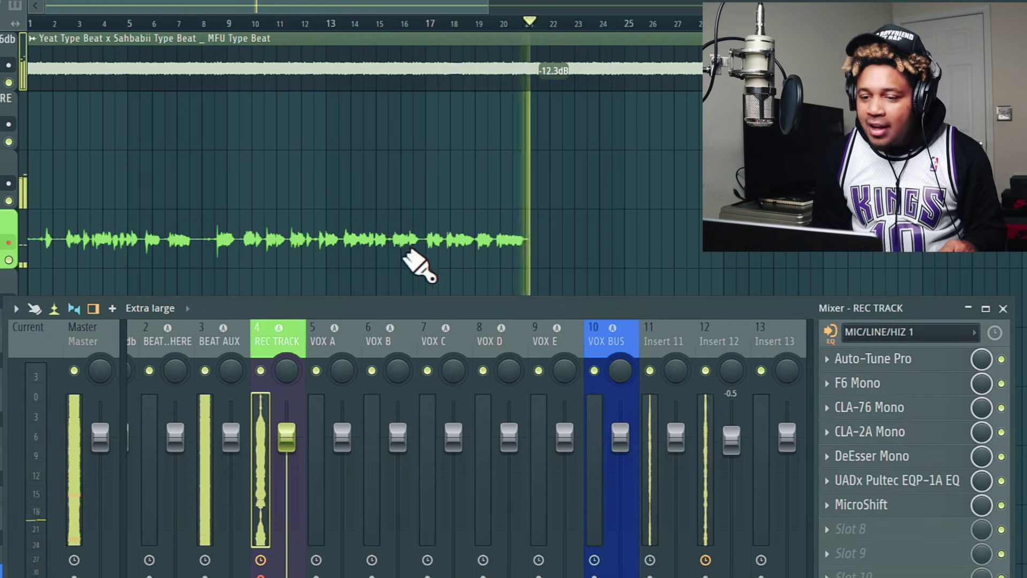
pyautogui.press('space')
pyautogui.press('F9')
pyautogui.moveTo(327, 264); pyautogui.dragTo(313, 311)
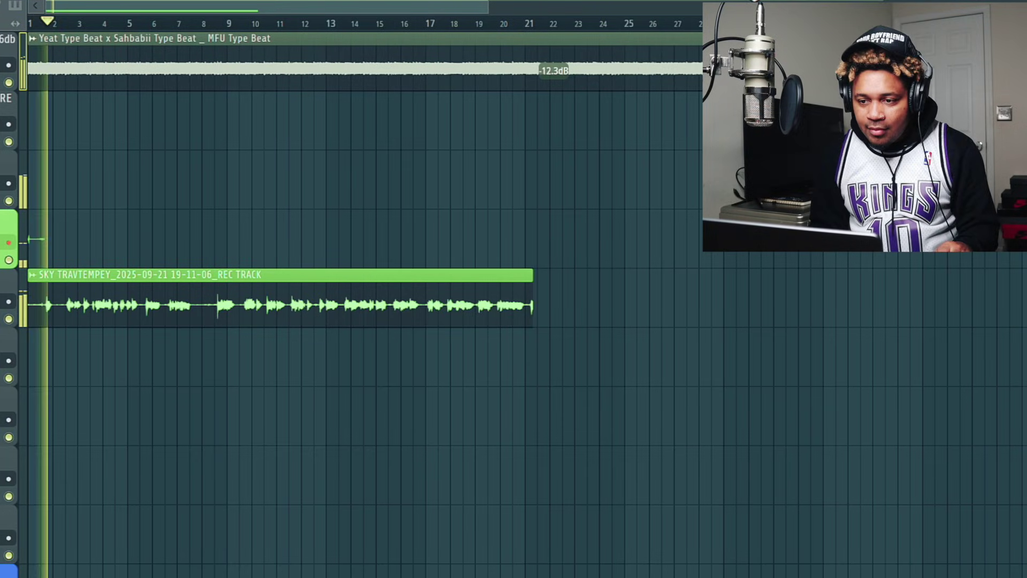
# Step: Lower the VOX A track's send level to the EchoBoy track, Insert 12, while recording a second take
pyautogui.press('F9')
pyautogui.click(344, 355)
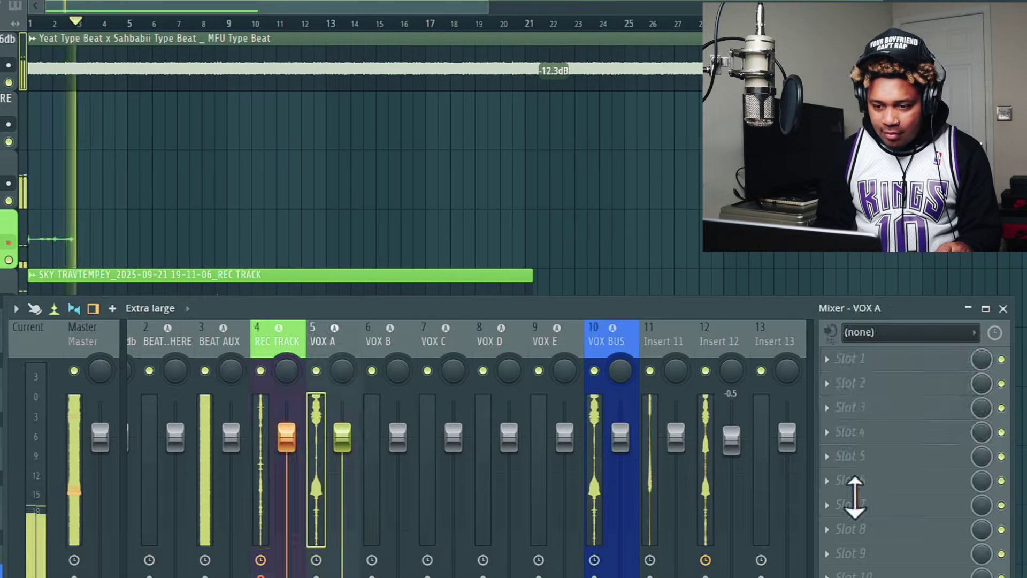
pyautogui.moveTo(759, 300); pyautogui.dragTo(817, 127)
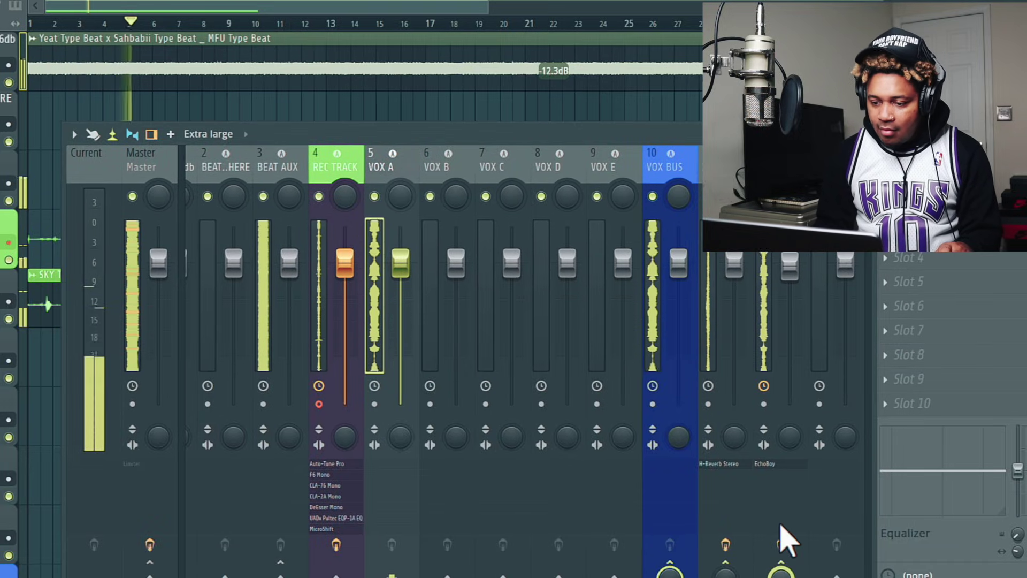
pyautogui.moveTo(781, 572); pyautogui.dragTo(781, 577)
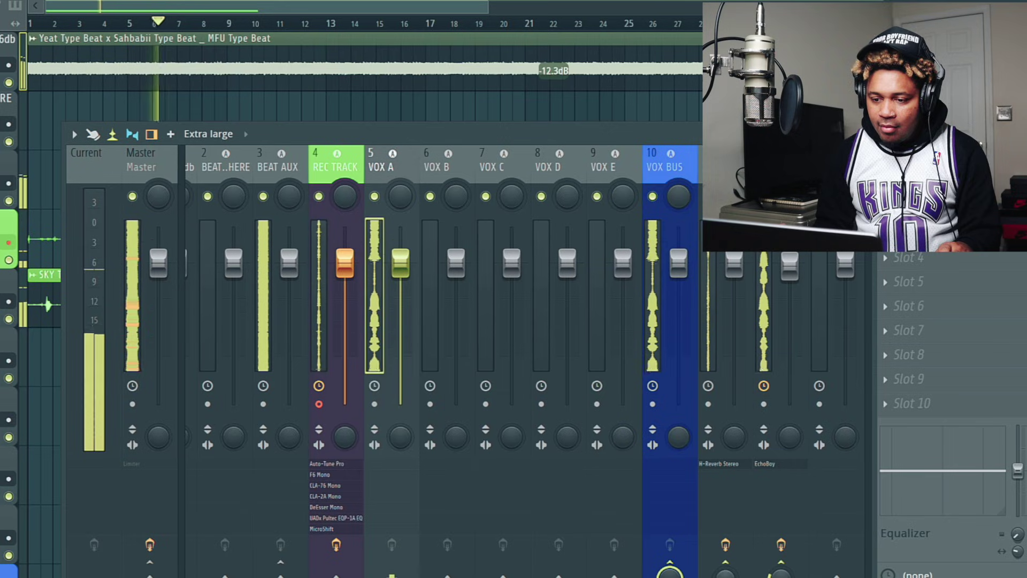
pyautogui.moveTo(516, 127); pyautogui.dragTo(544, 428)
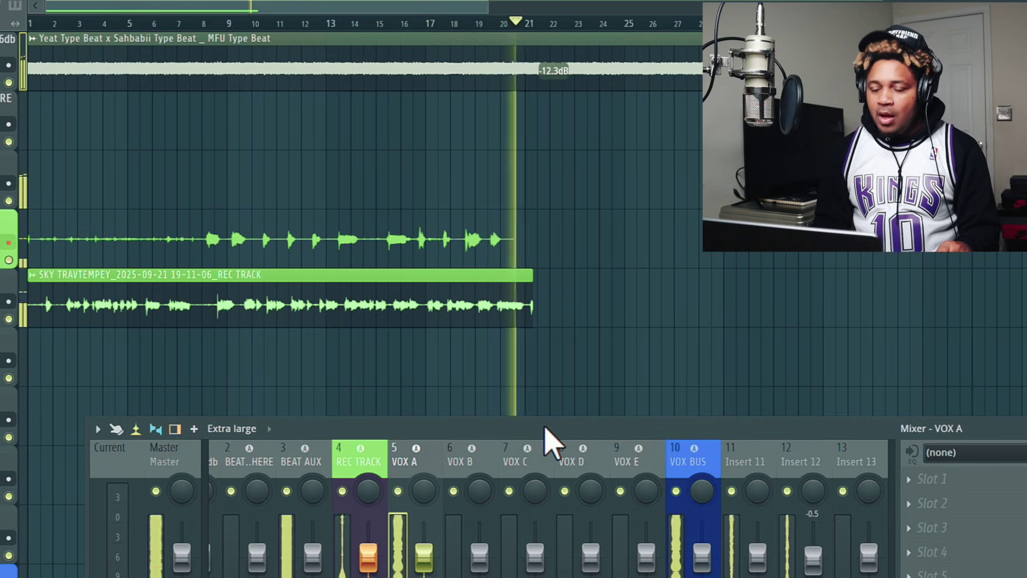
# Step: End the second take, move its clip to the track below the first take, and play back from about bar 7.5
pyautogui.press('space')
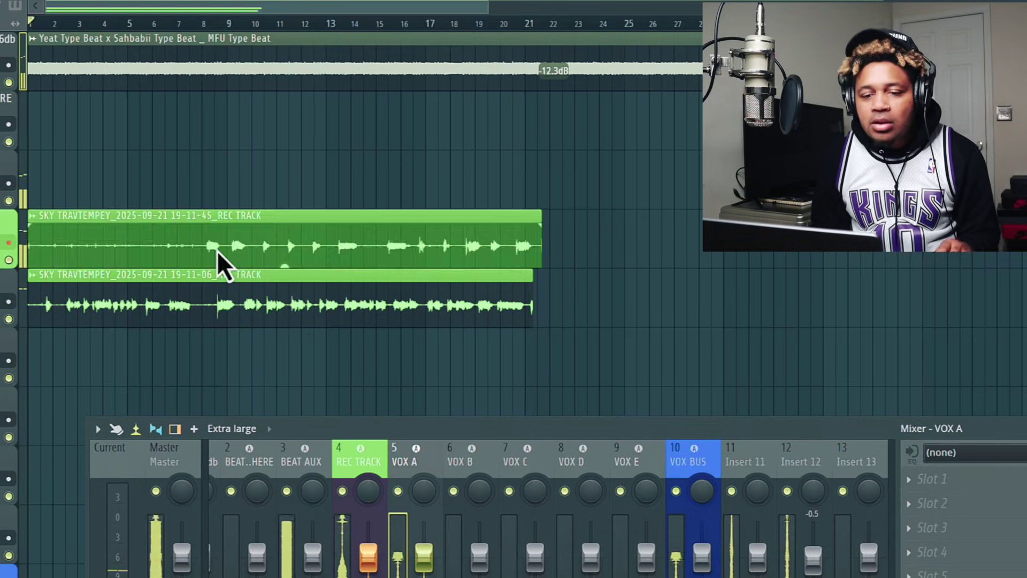
pyautogui.moveTo(217, 252); pyautogui.dragTo(207, 378)
pyautogui.click(201, 25)
pyautogui.press('space')
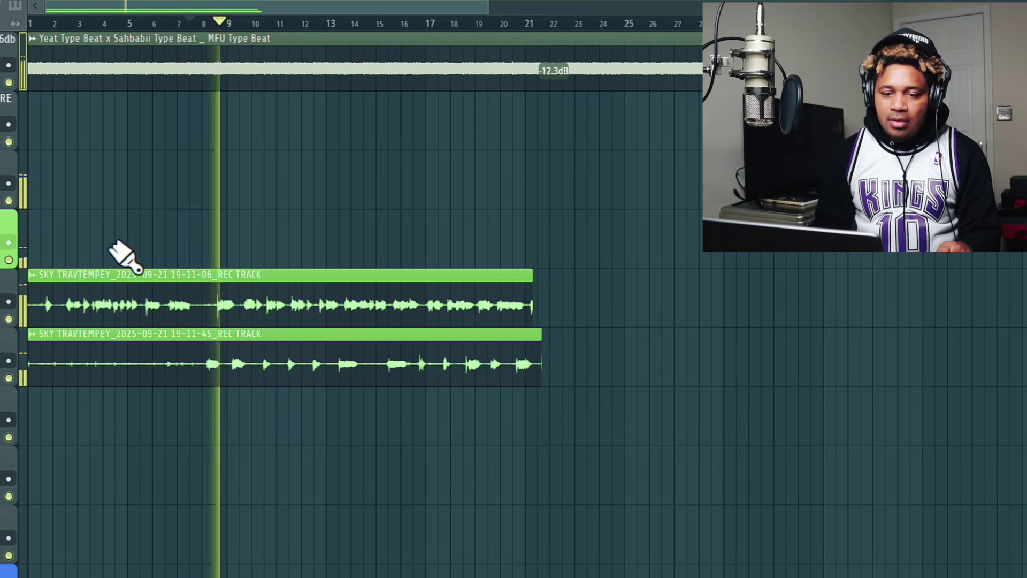
# Step: Trim the second take to start at bar 8 and cut the excess tails off both takes near bar 21
pyautogui.moveTo(27, 369); pyautogui.dragTo(203, 363)
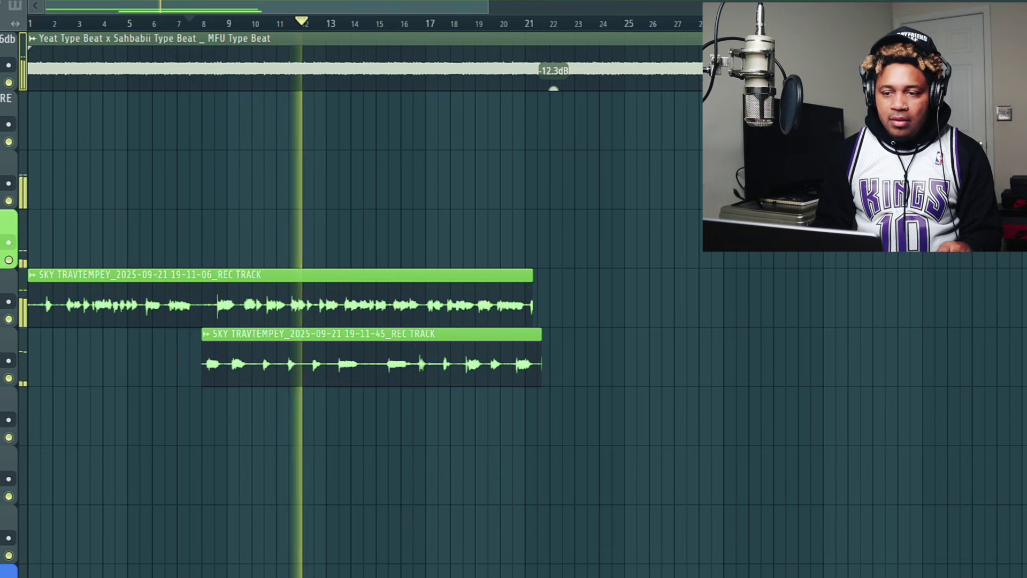
pyautogui.moveTo(489, 7); pyautogui.dragTo(263, 12)
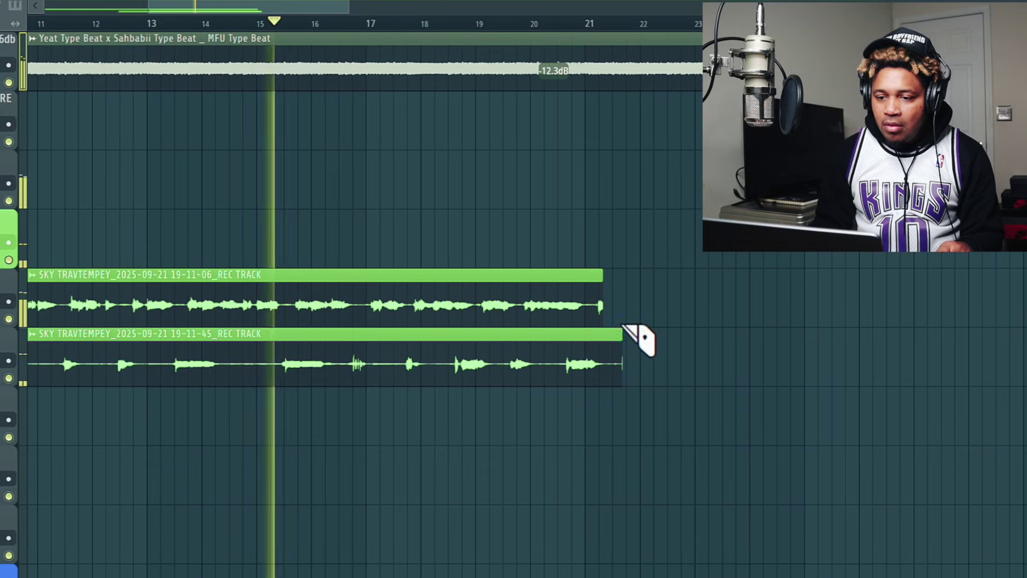
pyautogui.moveTo(610, 314)
pyautogui.mouseDown()
pyautogui.moveTo(625, 409)
pyautogui.moveTo(597, 419)
pyautogui.moveTo(612, 419)
pyautogui.mouseUp()
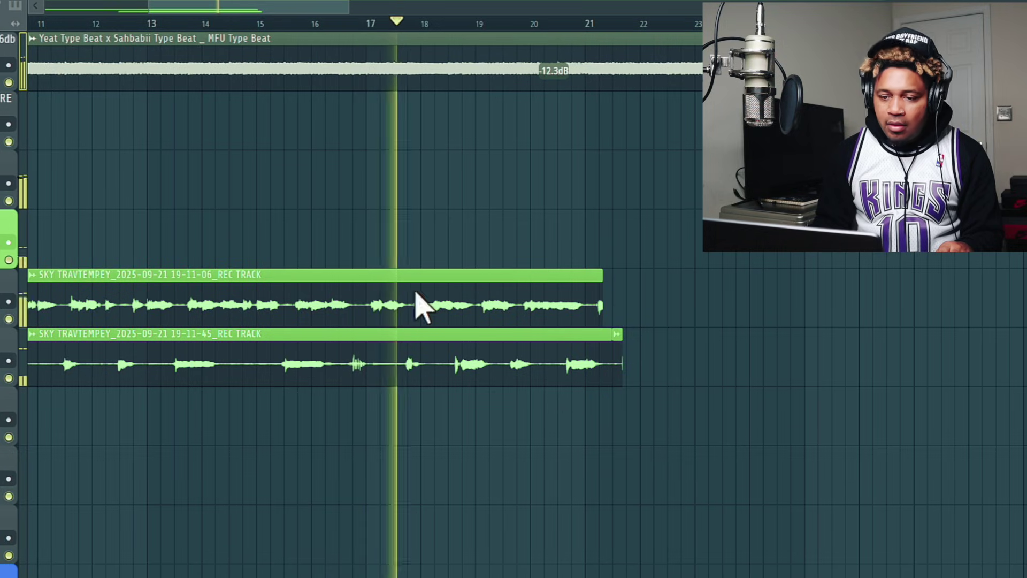
pyautogui.rightClick(622, 365)
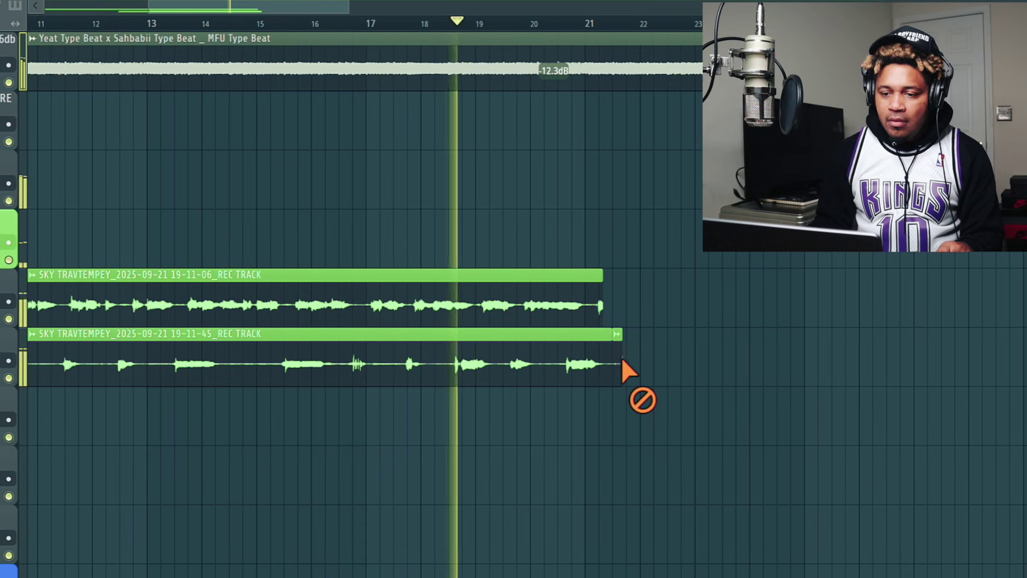
pyautogui.moveTo(600, 307); pyautogui.dragTo(591, 313)
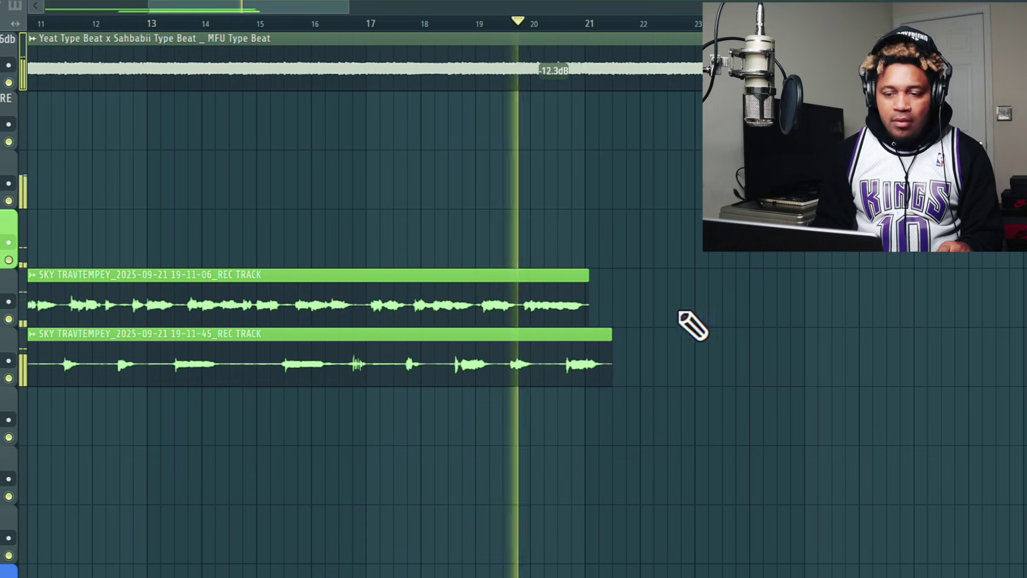
pyautogui.hscroll(-4, 679, 313)
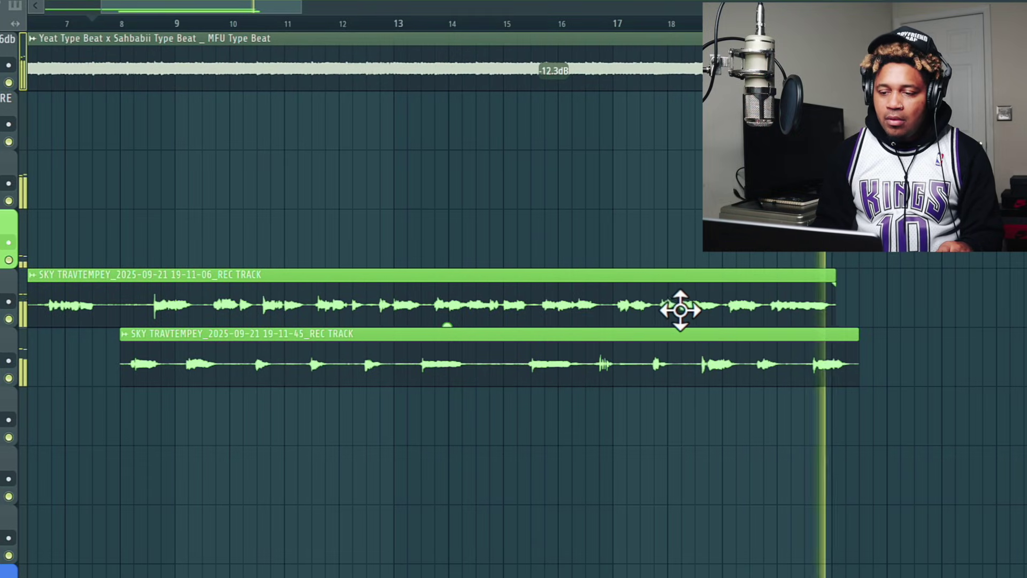
pyautogui.press('space')
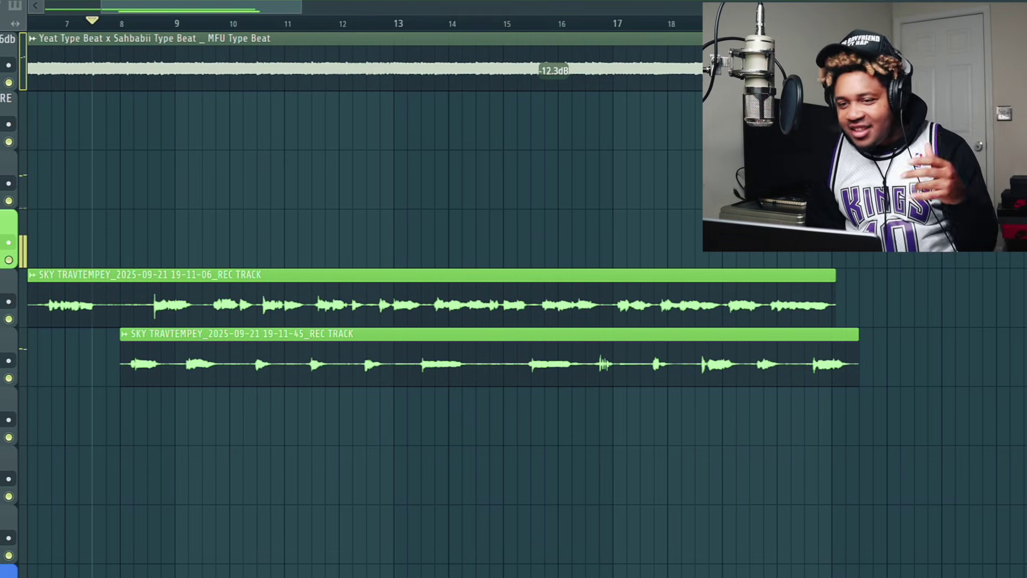
# Step: Load Vocal Bender Mono_2 into slot 8 of the REC TRACK effects chain
pyautogui.press('F9')
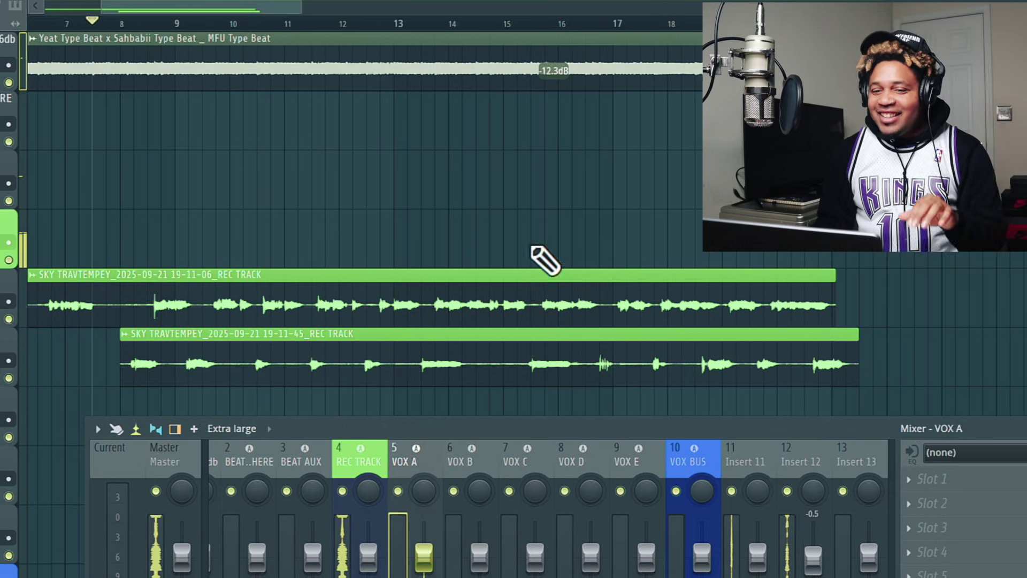
pyautogui.moveTo(770, 433); pyautogui.dragTo(635, 210)
pyautogui.click(228, 240)
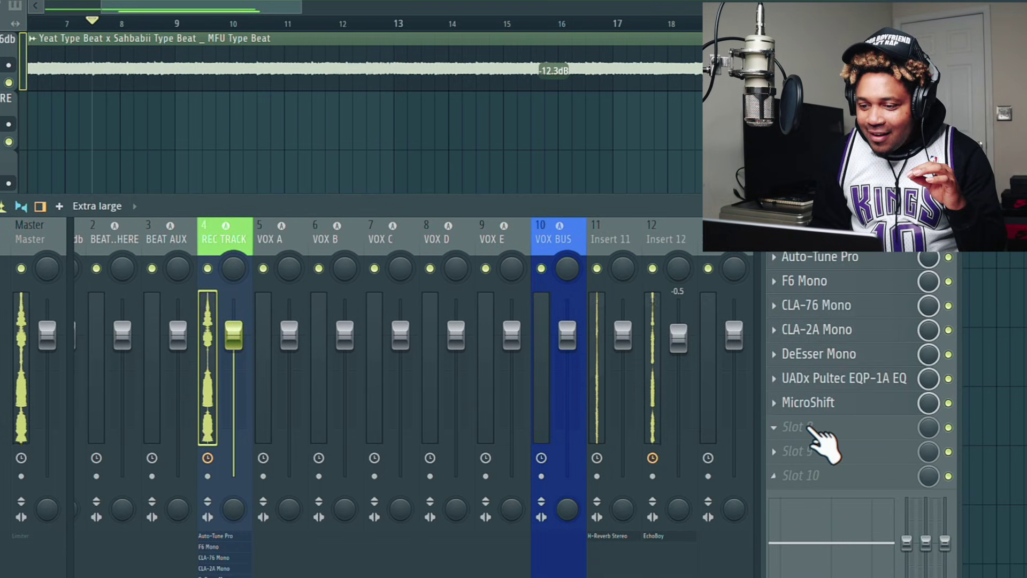
pyautogui.click(779, 428)
pyautogui.scroll(-6, 492, 270)
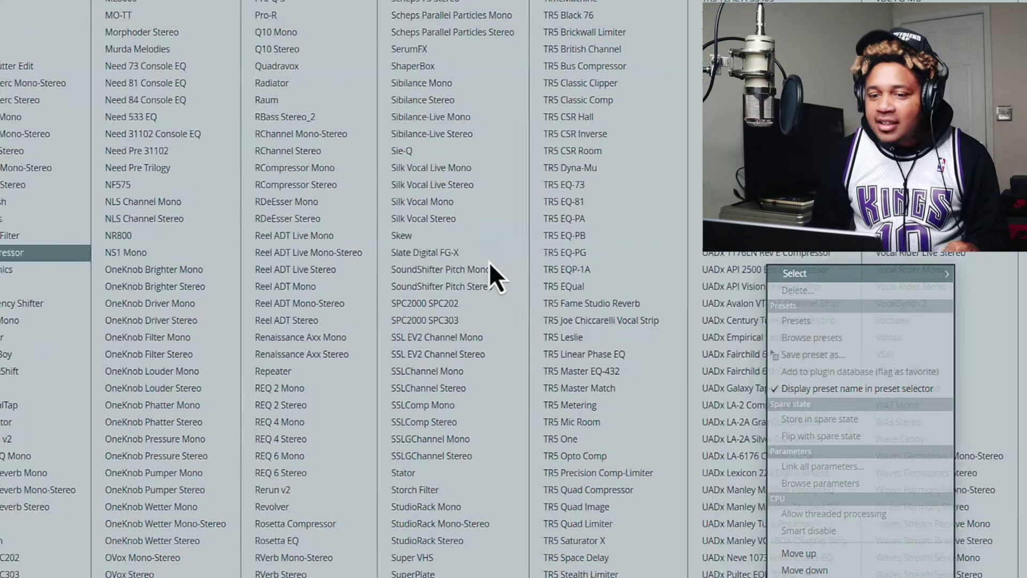
pyautogui.scroll(3, 487, 262)
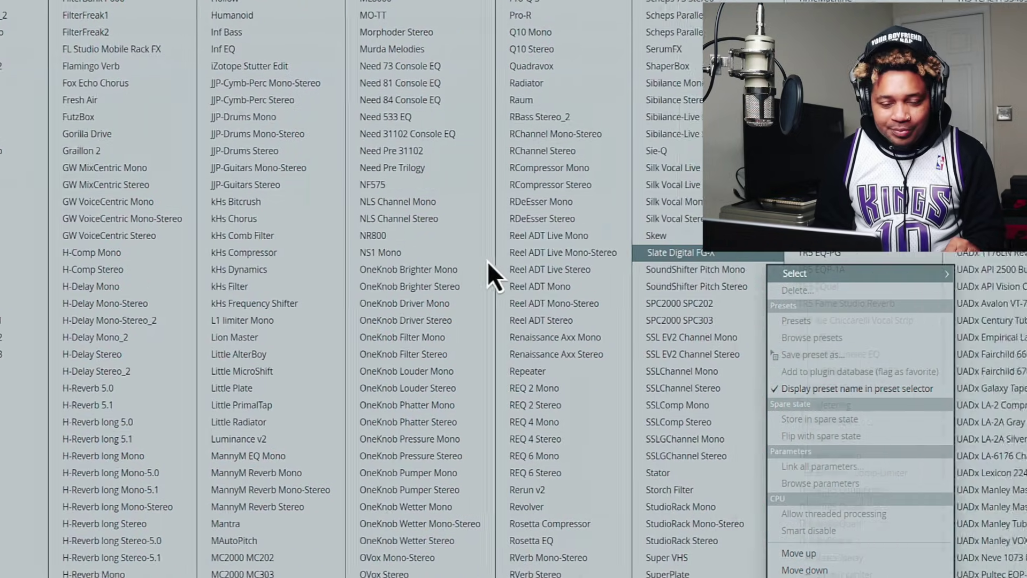
pyautogui.scroll(-5, 488, 262)
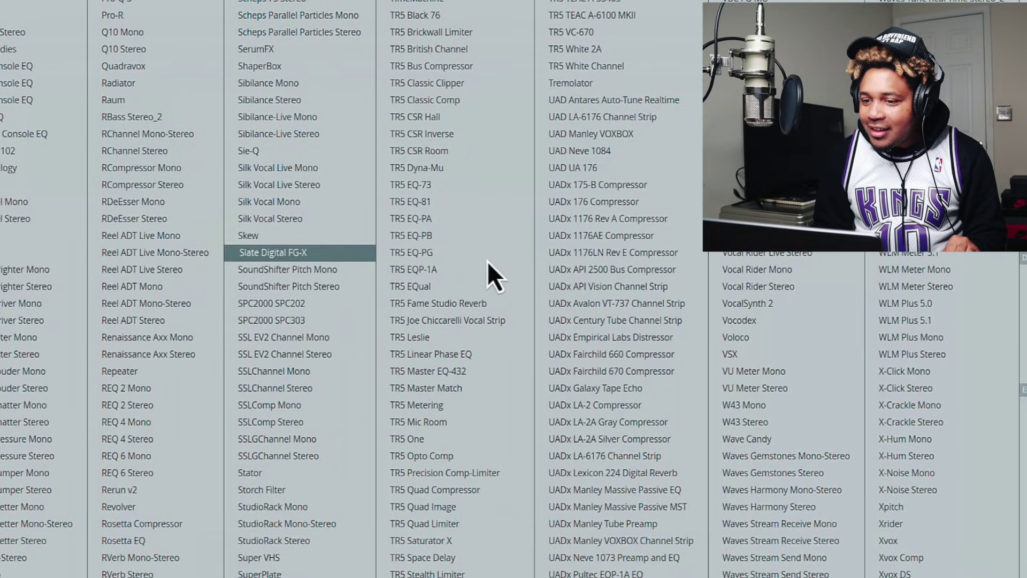
pyautogui.scroll(-2, 486, 261)
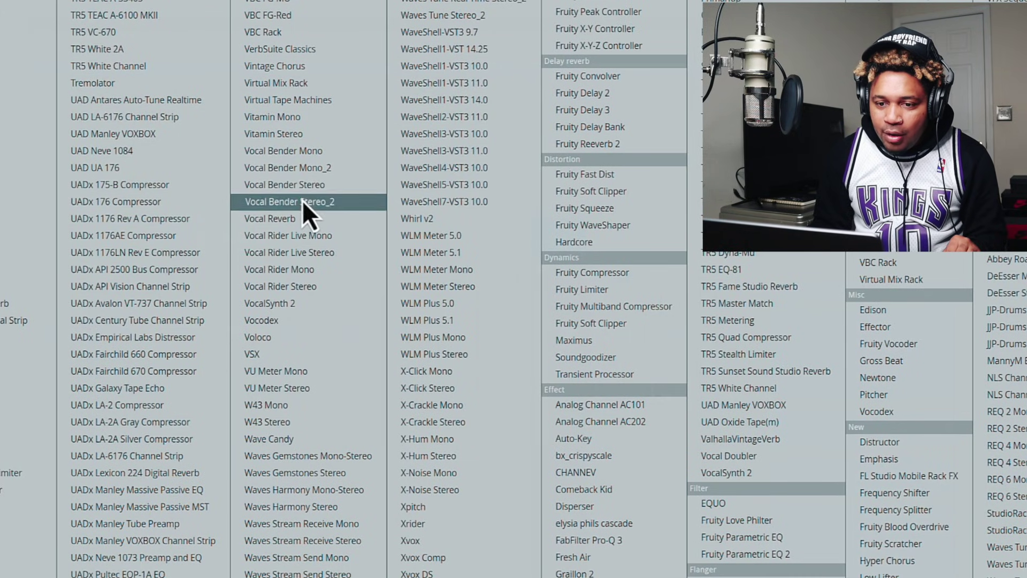
pyautogui.click(310, 171)
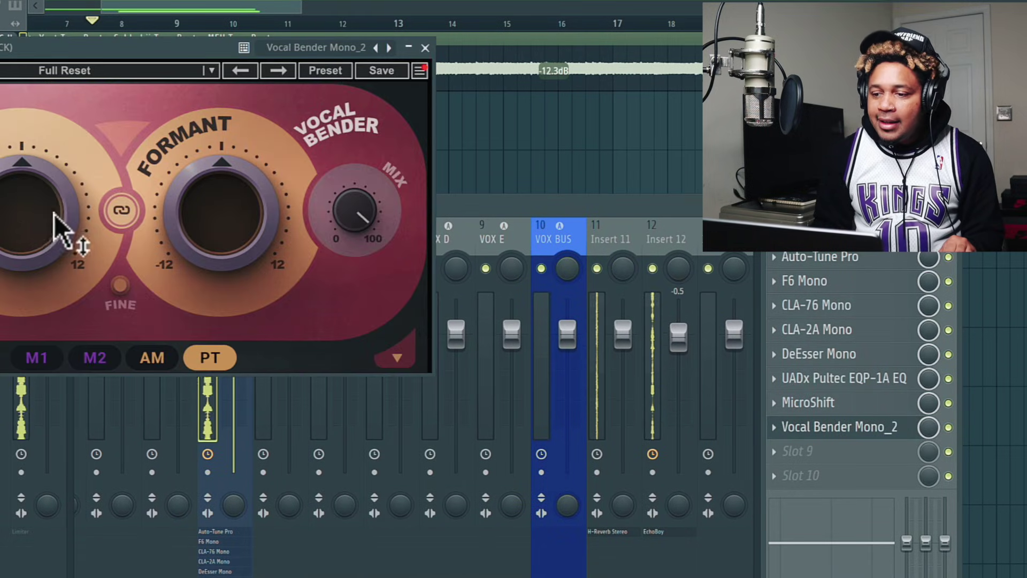
# Step: Set Vocal Bender's formant to -12 semitones and lower its mix to just under half
pyautogui.moveTo(223, 198); pyautogui.dragTo(185, 449)
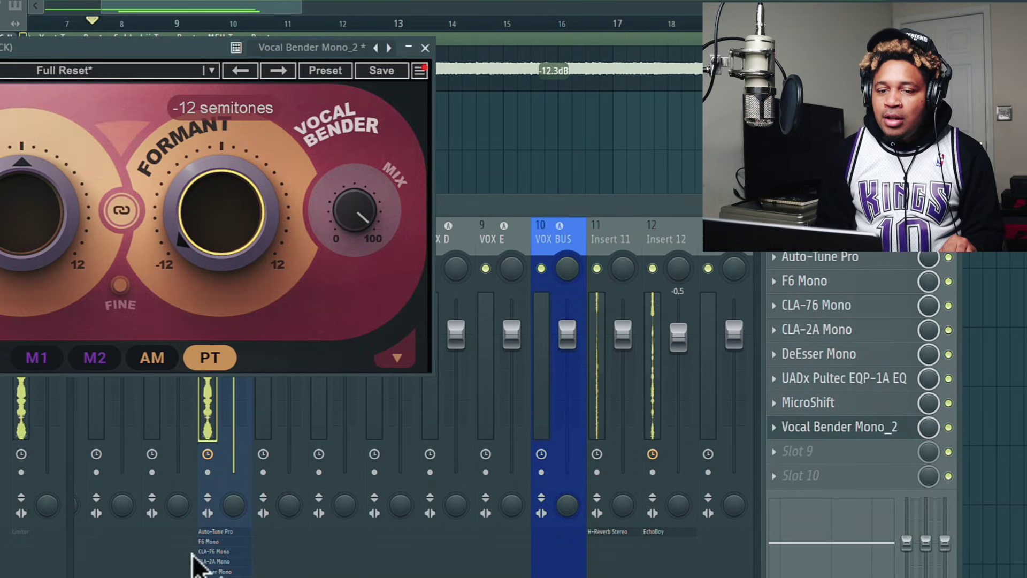
pyautogui.moveTo(353, 206); pyautogui.dragTo(364, 357)
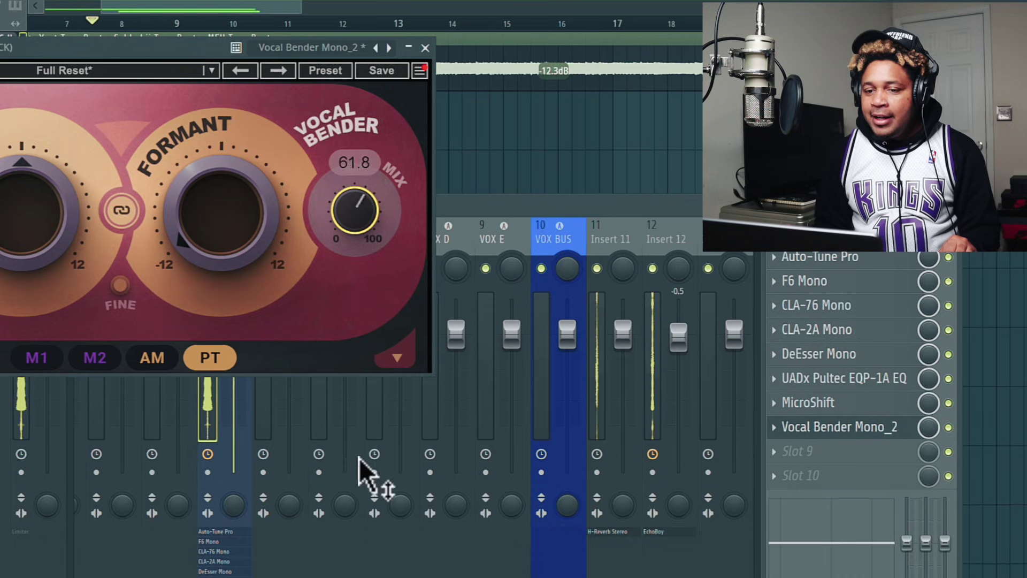
pyautogui.moveTo(170, 48); pyautogui.dragTo(482, 201)
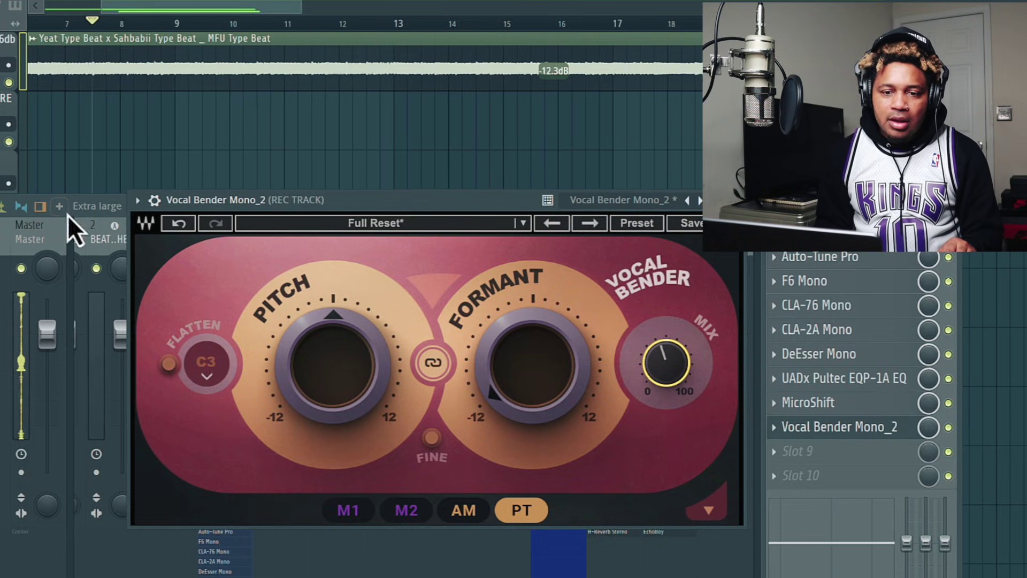
# Step: Record a third take on REC TRACK from about bar 7.5 and move its clip to the track below the other takes
pyautogui.moveTo(810, 206); pyautogui.dragTo(812, 317)
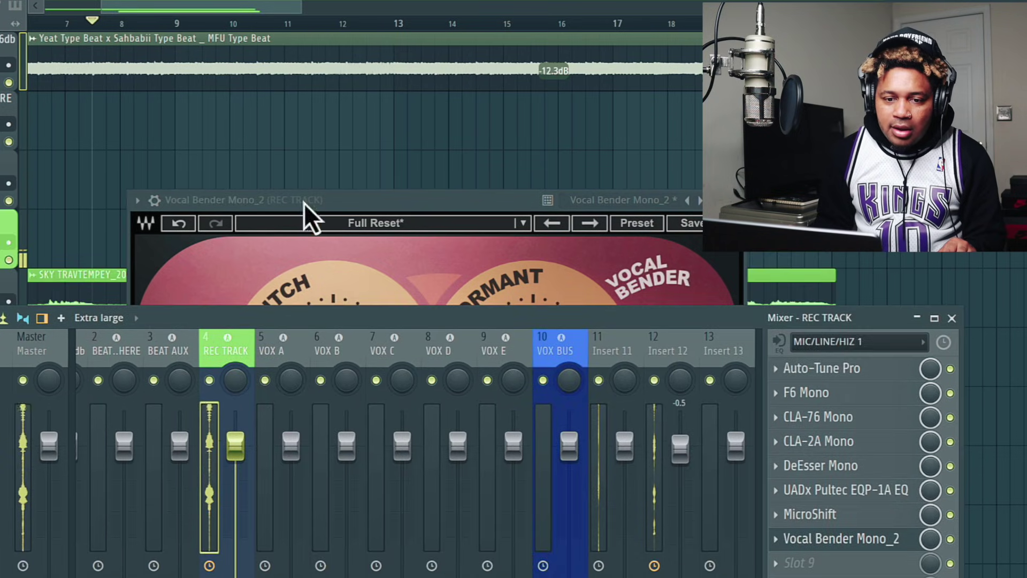
pyautogui.click(8, 243)
pyautogui.press('space')
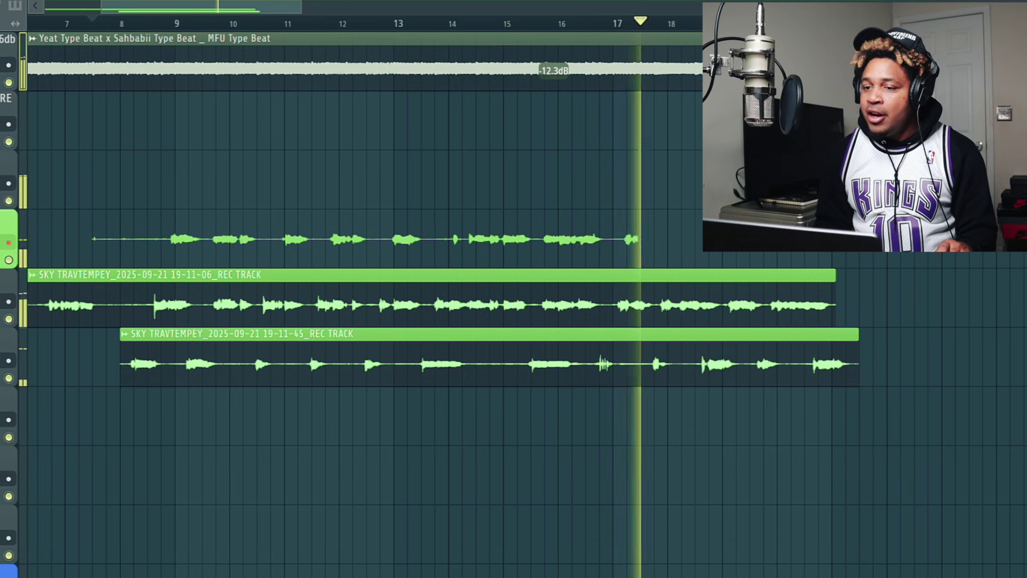
pyautogui.press('F9')
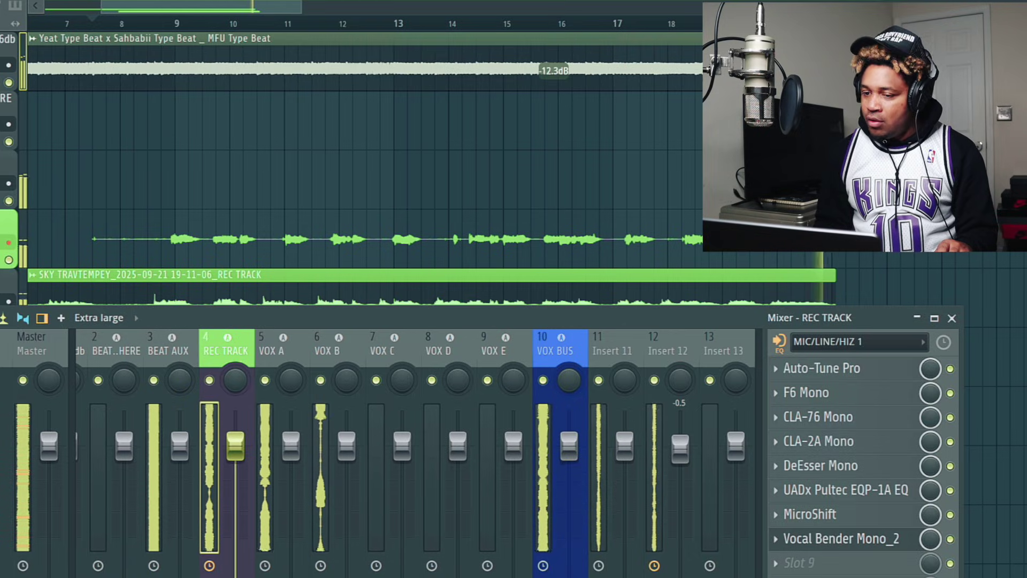
pyautogui.press('F9')
pyautogui.press('space')
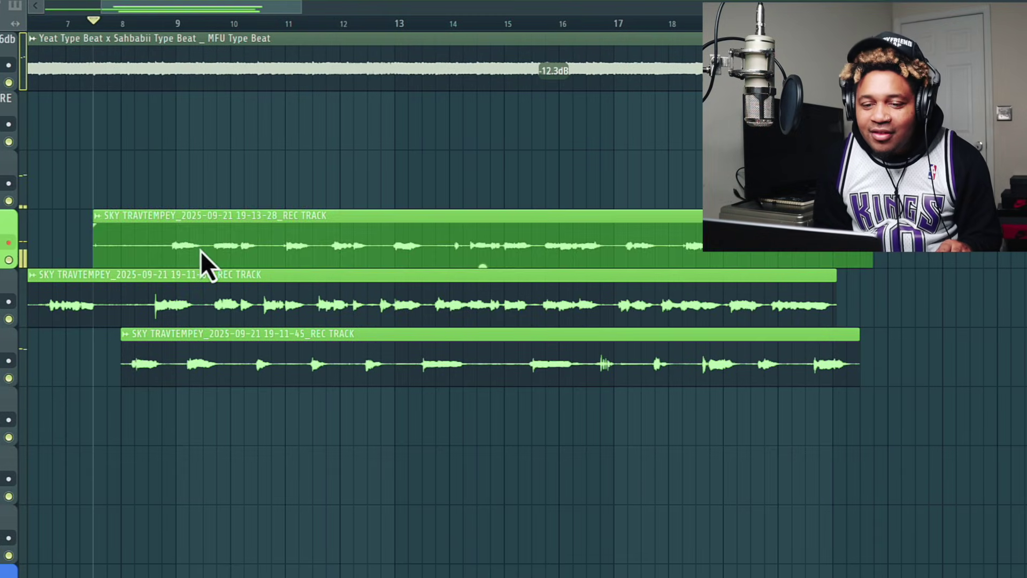
pyautogui.moveTo(200, 252); pyautogui.dragTo(202, 443)
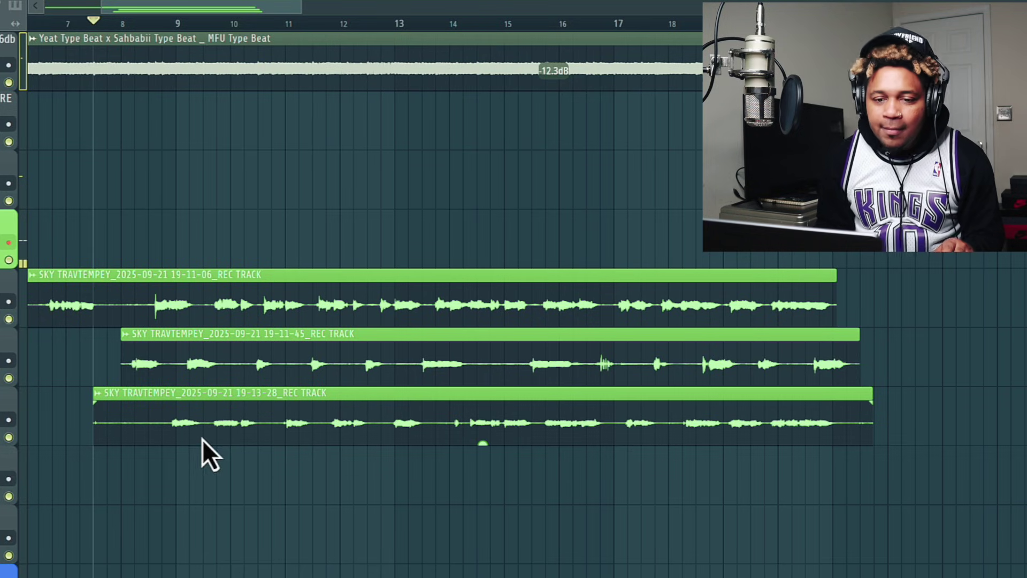
# Step: Disarm the recording track, start playback, and bypass Vocal Bender Mono_2 on REC TRACK
pyautogui.click(9, 245)
pyautogui.press('space')
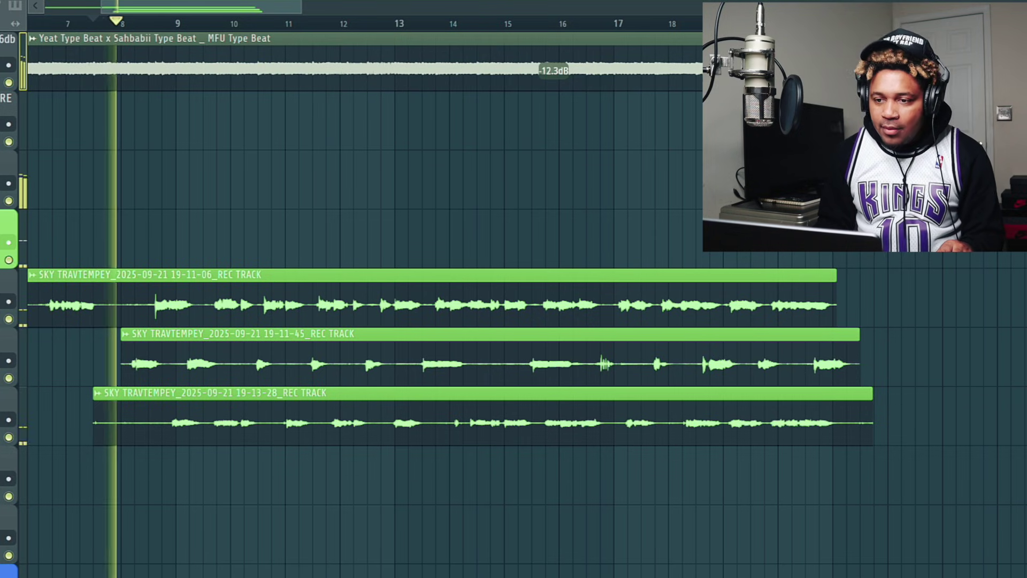
pyautogui.press('F9')
pyautogui.click(950, 538)
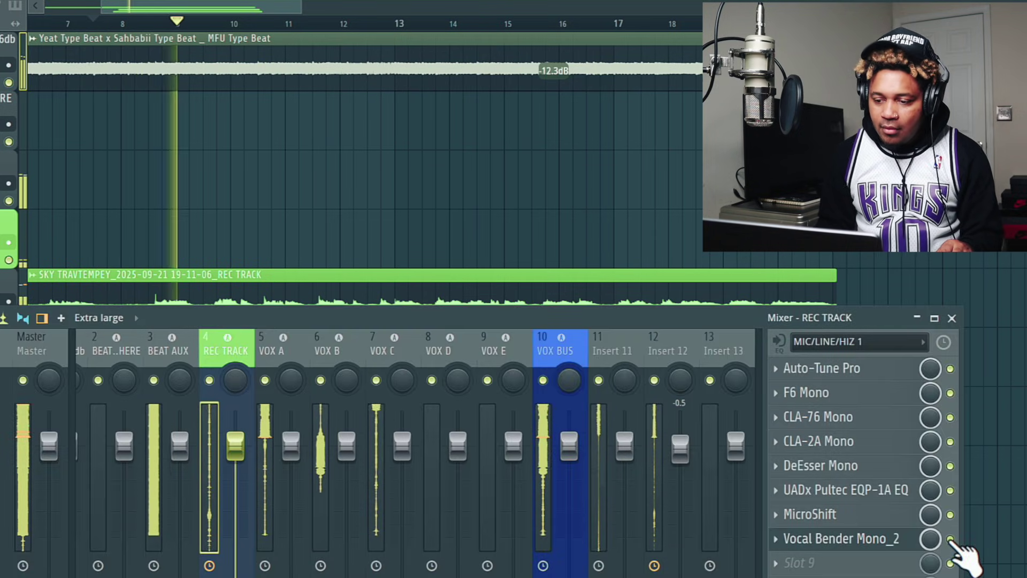
# Step: Raise the third take's clip volume to about 5.1 dB
pyautogui.press('F9')
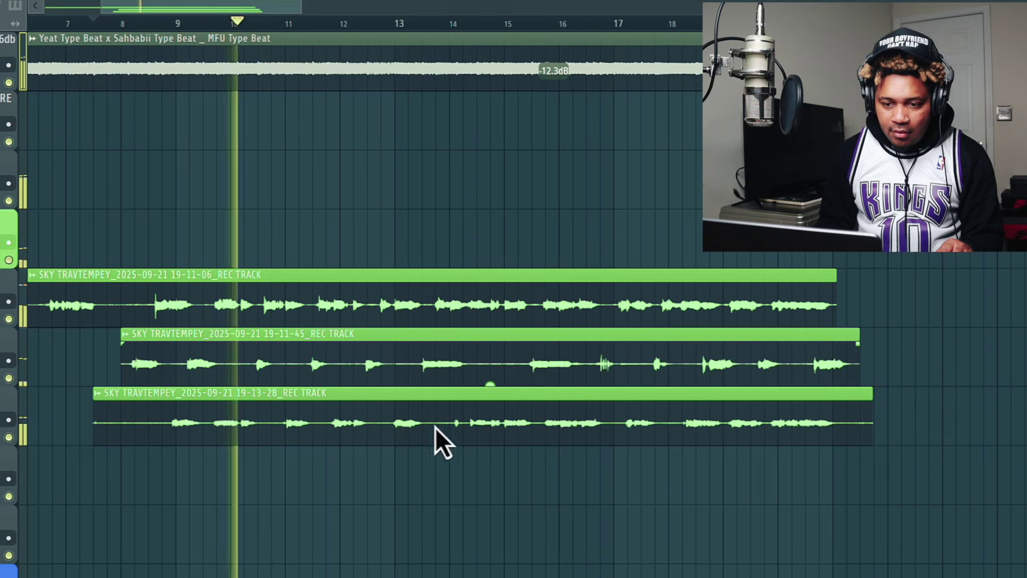
pyautogui.moveTo(477, 411)
pyautogui.mouseDown()
pyautogui.moveTo(477, 400)
pyautogui.moveTo(481, 422)
pyautogui.mouseUp()
pyautogui.scroll(-1, 483, 424)
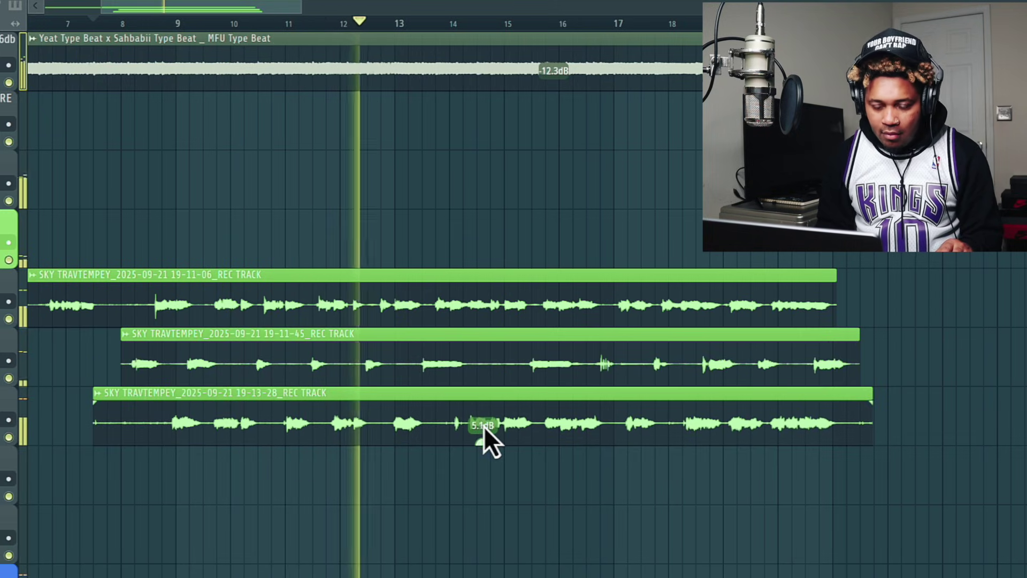
# Step: Load Doubler4 Stereo into the first effect slot of the VOX C track
pyautogui.press('F9')
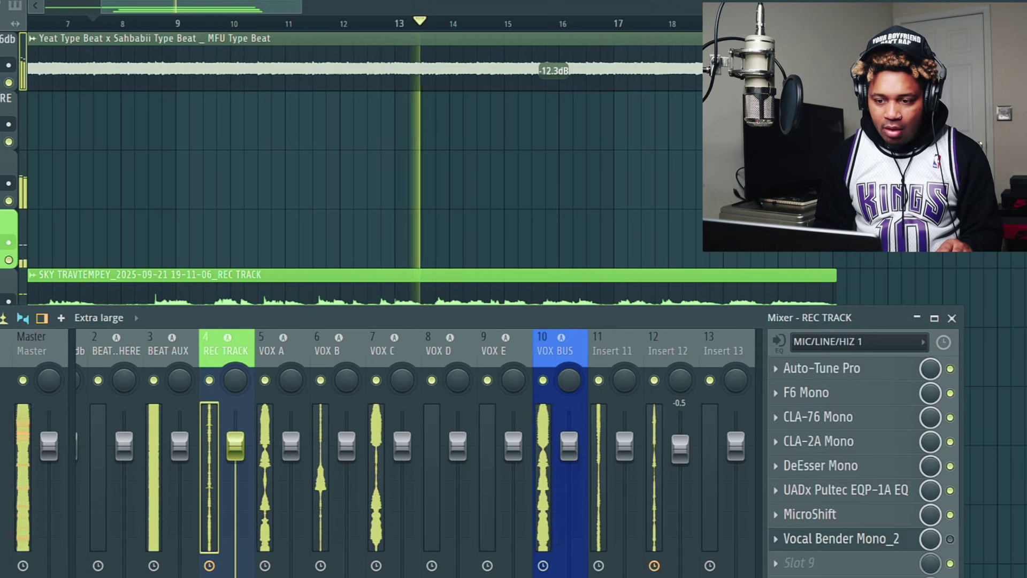
pyautogui.click(375, 351)
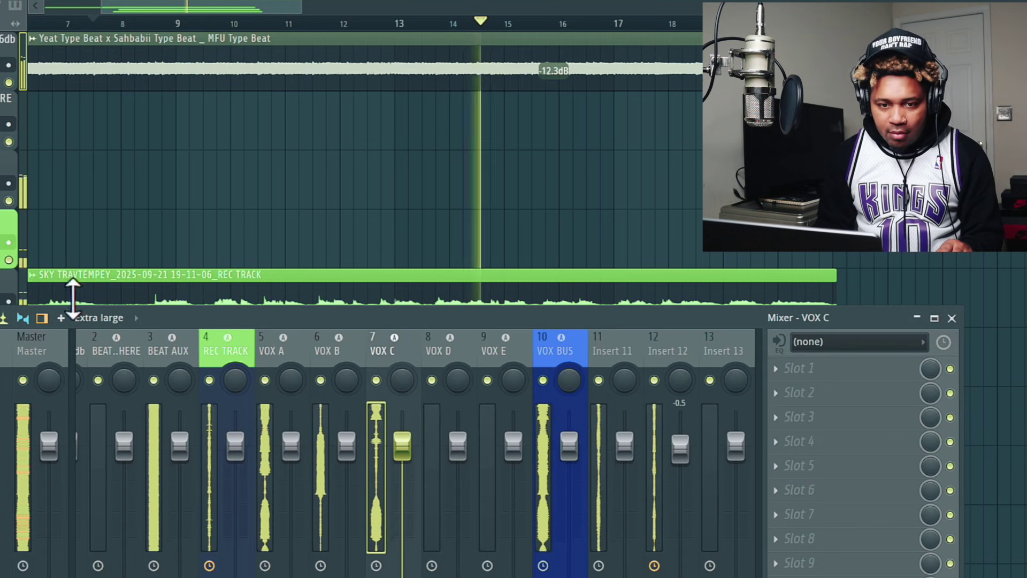
pyautogui.click(778, 370)
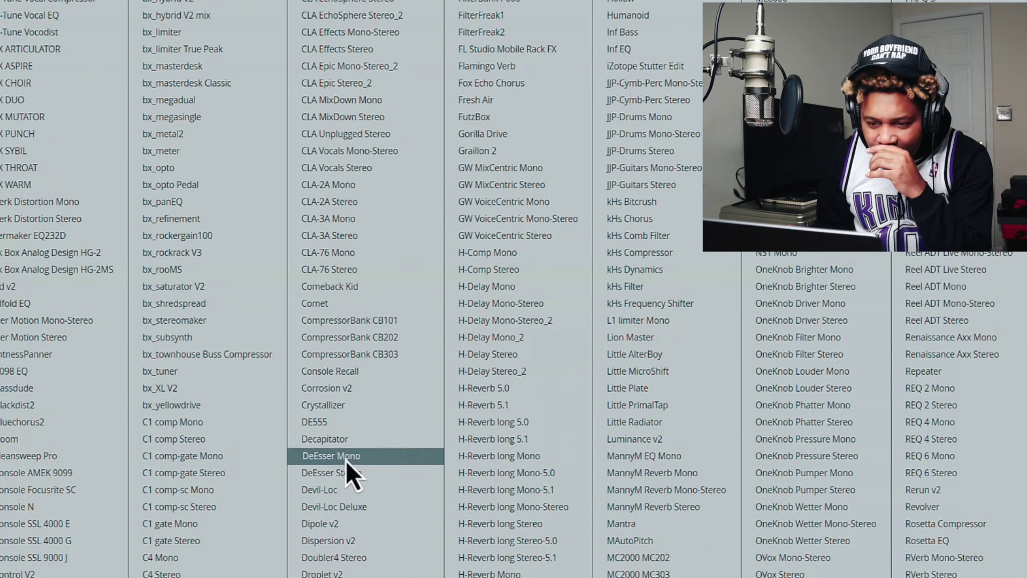
pyautogui.click(364, 560)
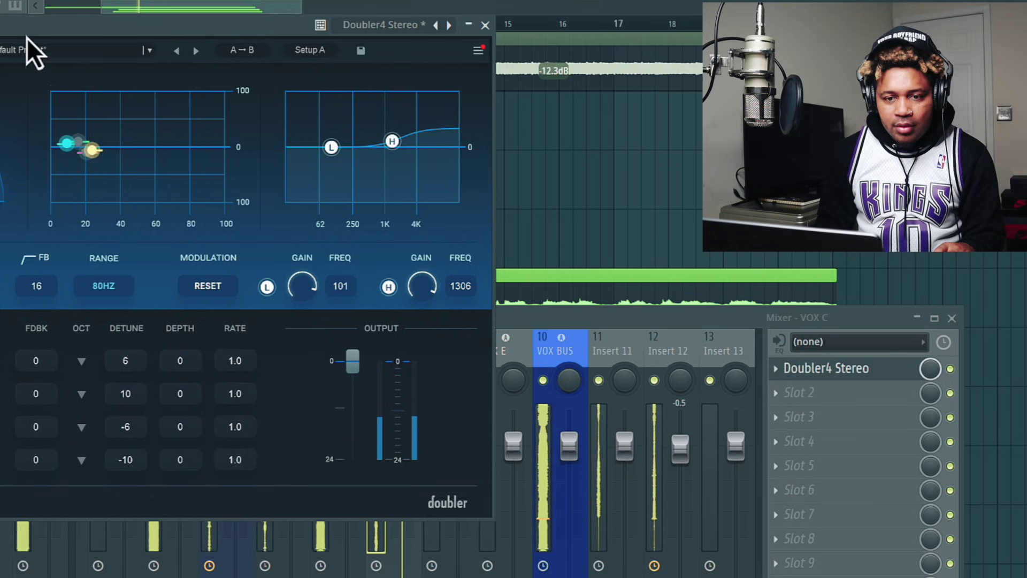
# Step: Turn on voices 2 and 4 in VOX C's Doubler4 Stereo and close the plugin window
pyautogui.moveTo(27, 37); pyautogui.dragTo(248, 53)
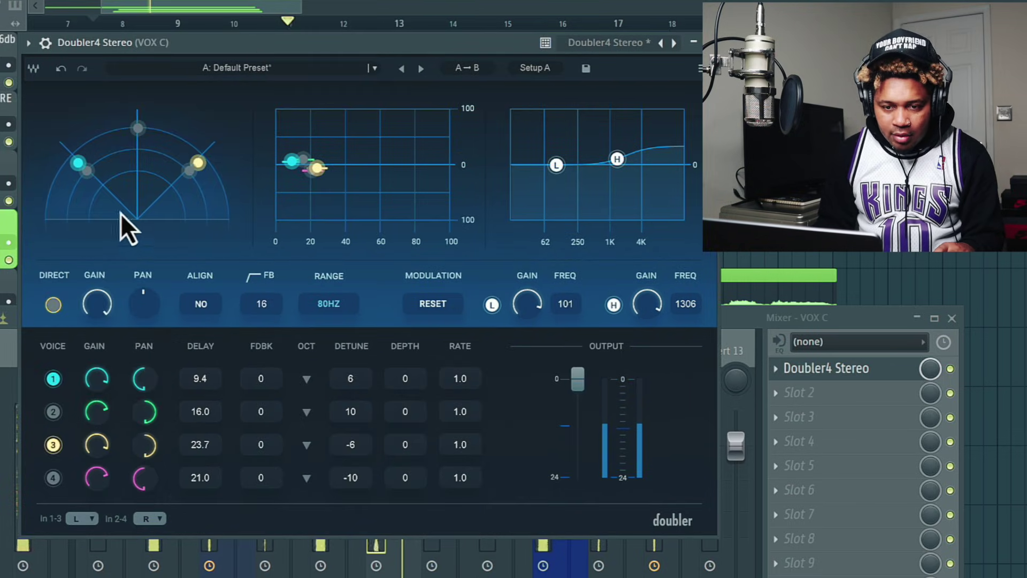
pyautogui.click(53, 413)
pyautogui.click(52, 480)
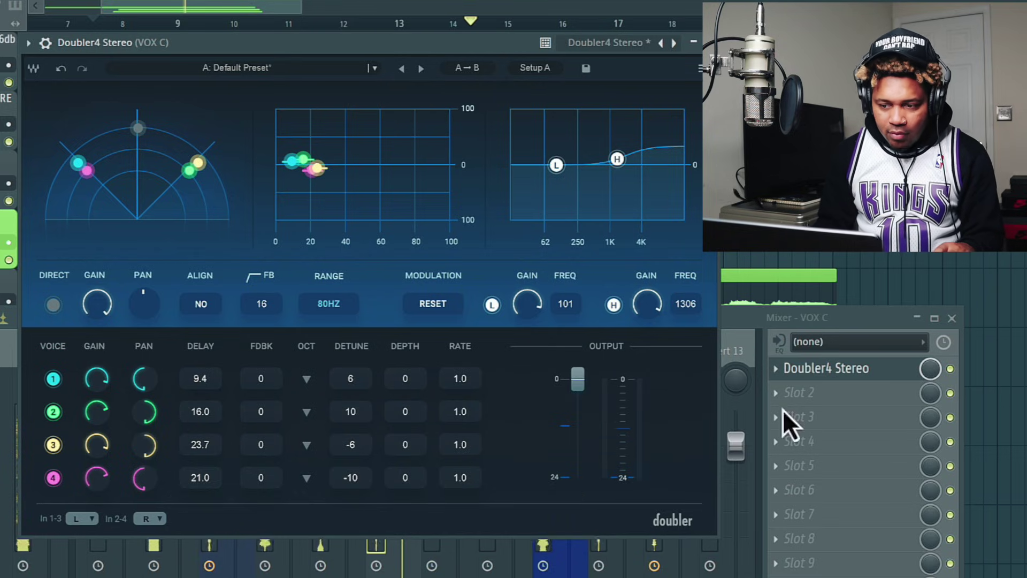
pyautogui.press('Escape')
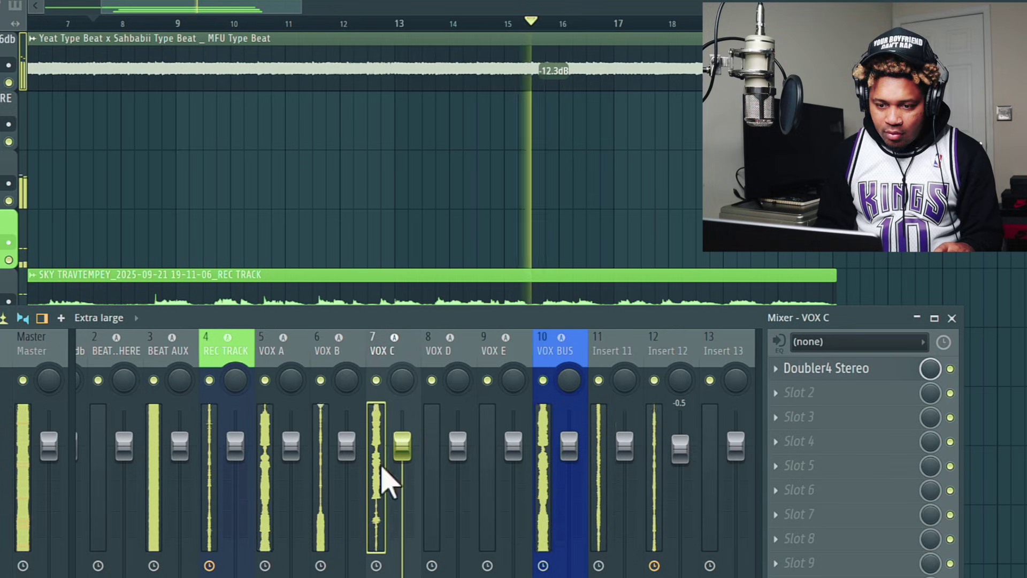
# Step: Lower the VOX C track's level to -5.5 dB and the BEAT AUX track's level to -1.3 dB
pyautogui.moveTo(406, 454); pyautogui.dragTo(405, 482)
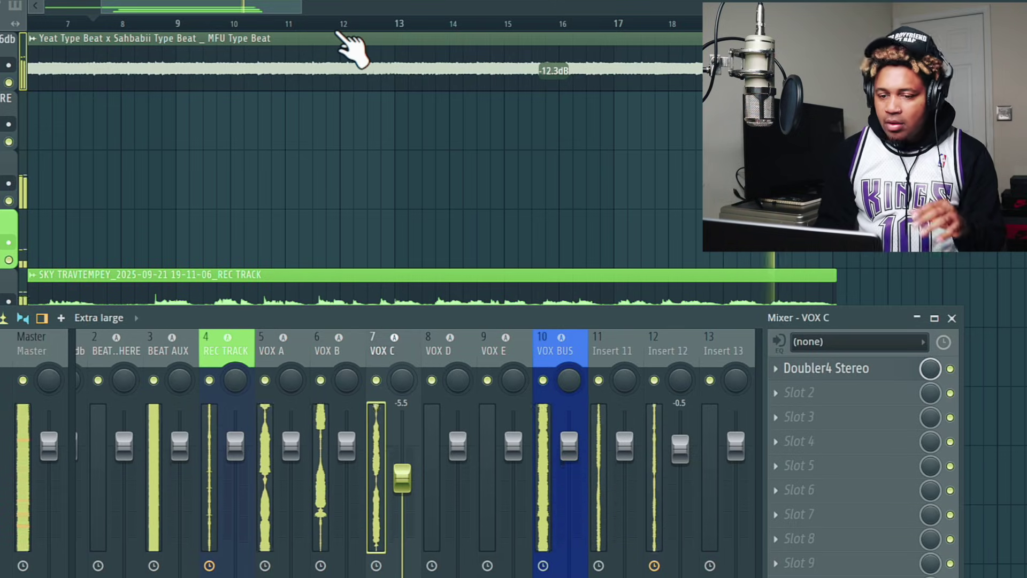
pyautogui.press('F9')
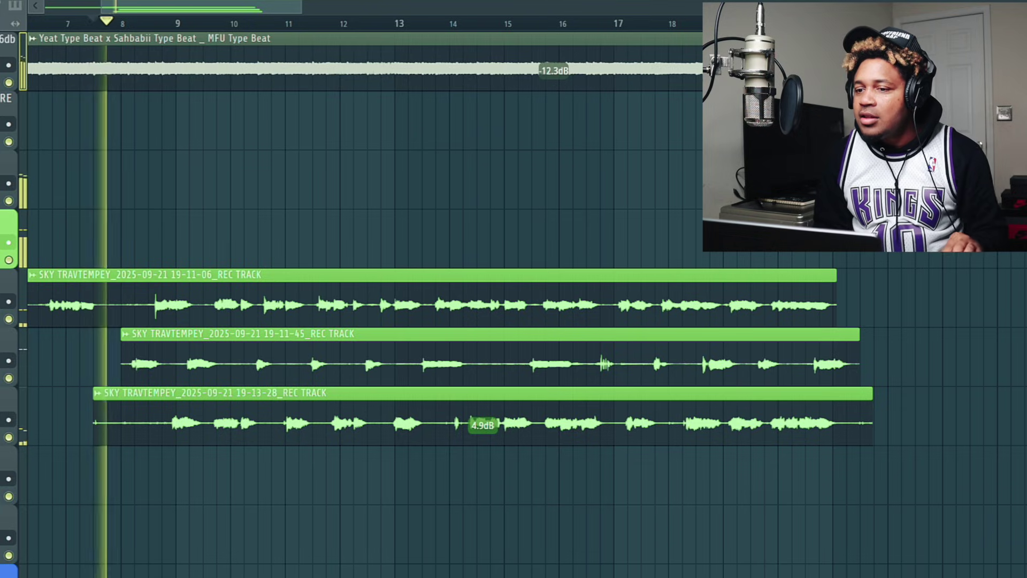
pyautogui.press('F9')
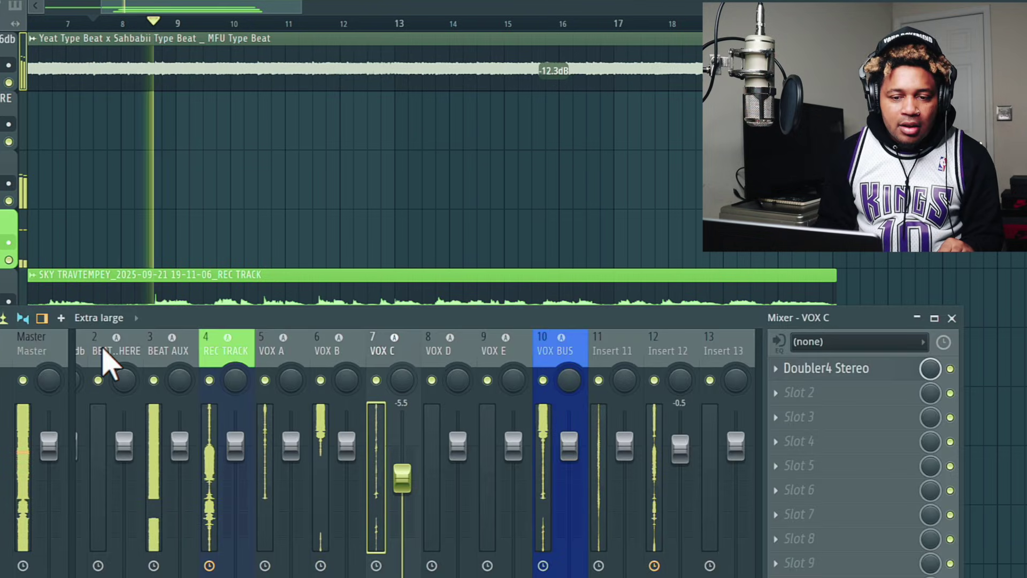
pyautogui.click(175, 349)
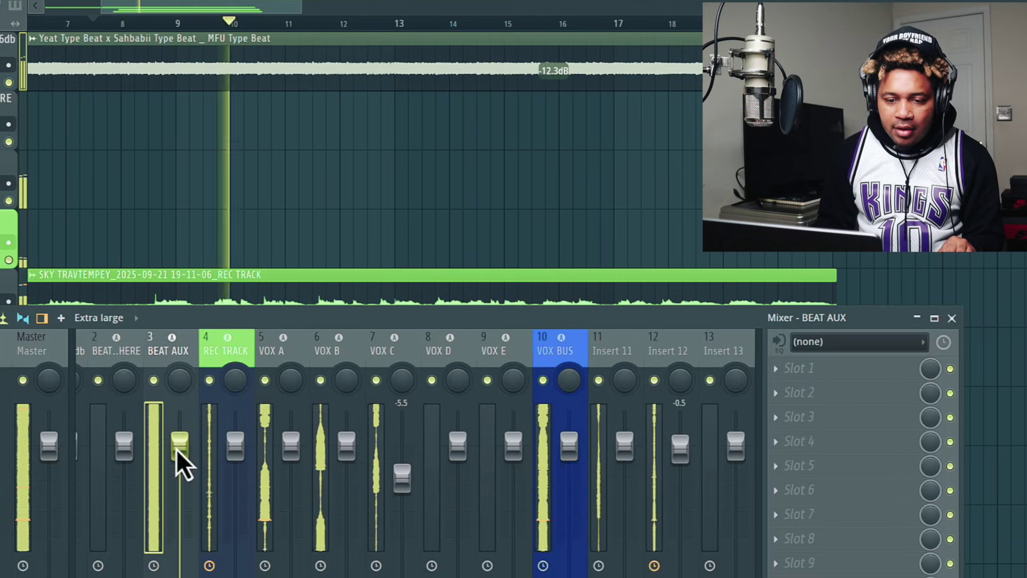
pyautogui.moveTo(175, 449); pyautogui.dragTo(175, 463)
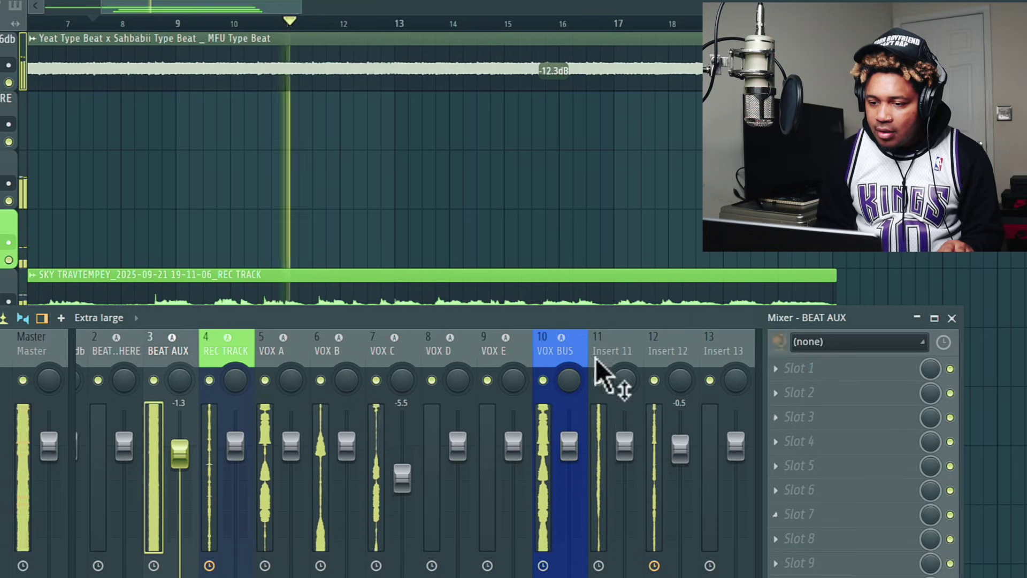
# Step: Set BEAT AUX's mixer equalizer to cut 2.6 dB at 5.0 kHz in the middle band and 1.7 dB at 6.7 kHz in the high band
pyautogui.moveTo(604, 320); pyautogui.dragTo(546, 104)
pyautogui.moveTo(869, 439); pyautogui.dragTo(870, 444)
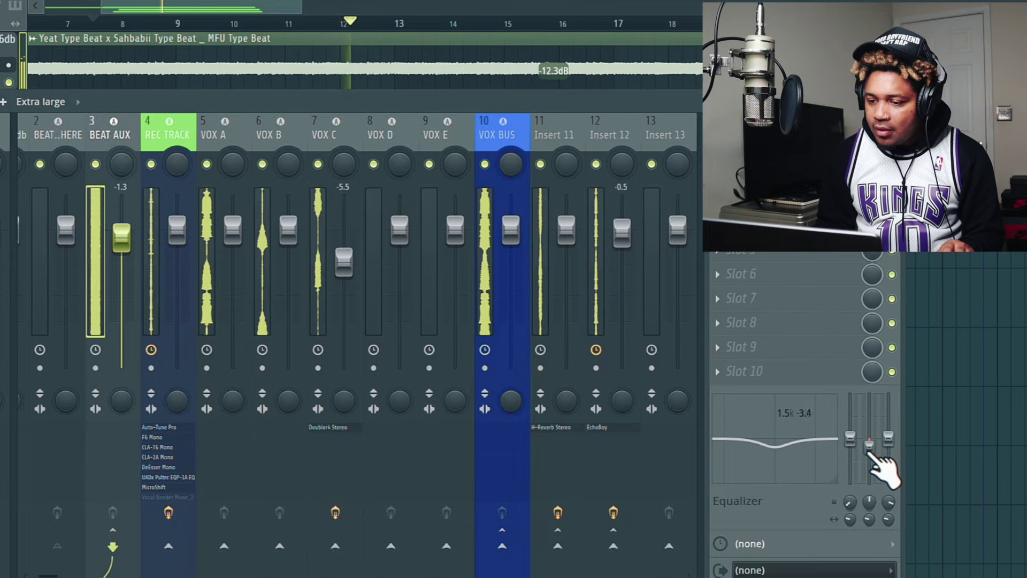
pyautogui.moveTo(873, 490); pyautogui.dragTo(870, 479)
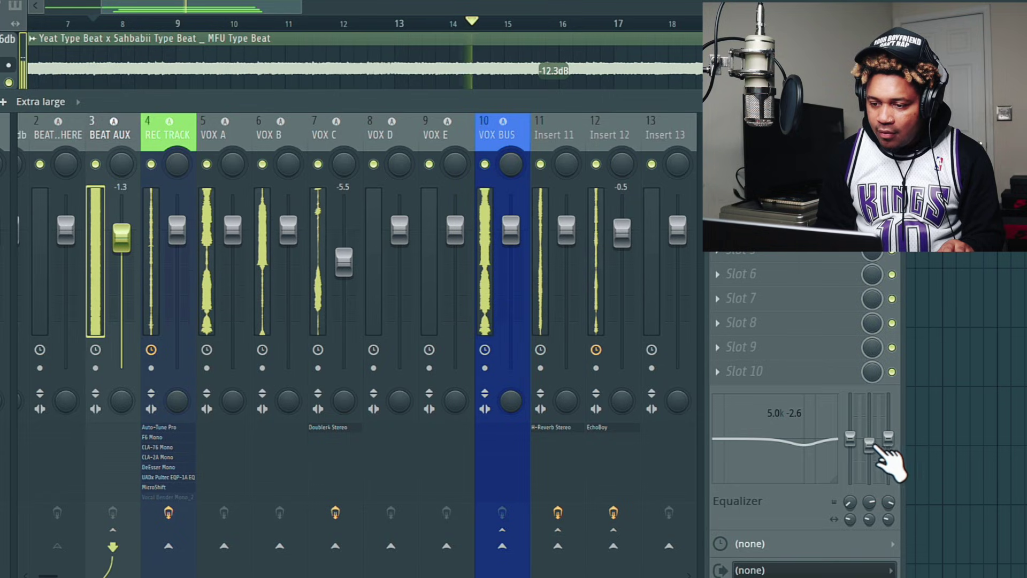
pyautogui.moveTo(888, 439); pyautogui.dragTo(887, 444)
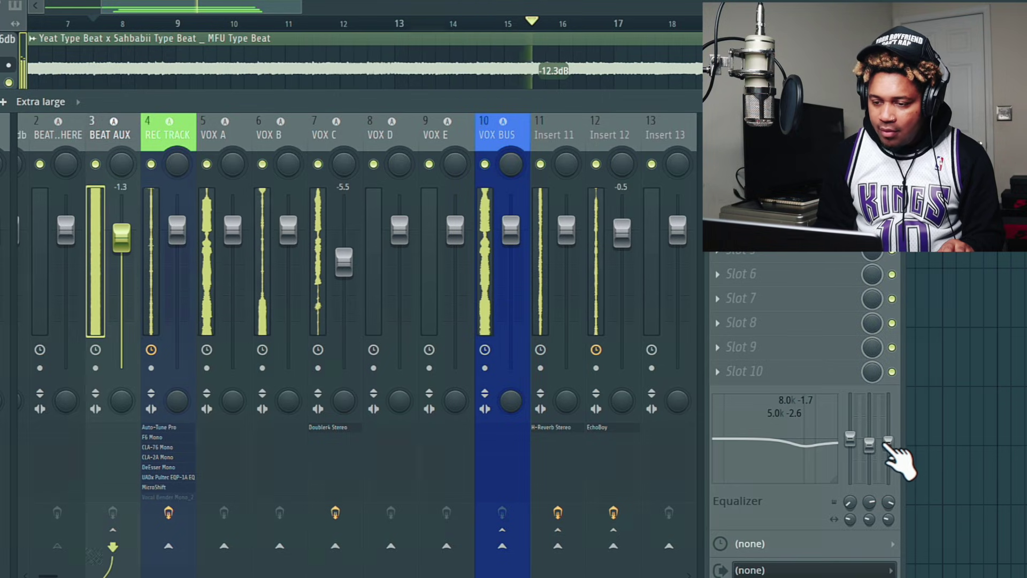
pyautogui.moveTo(882, 507); pyautogui.dragTo(892, 515)
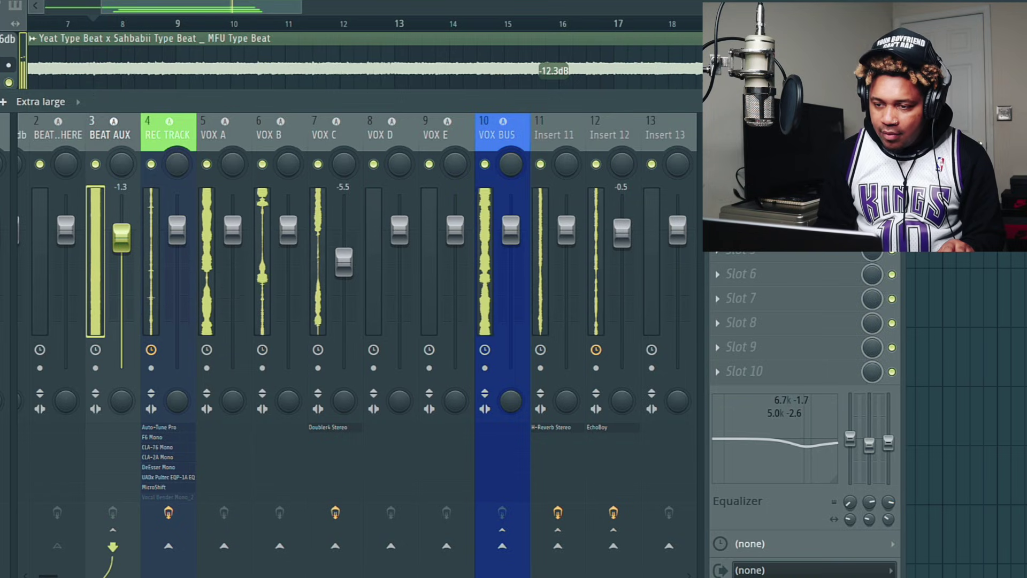
# Step: Stop playback and show REC TRACK's mixer channel and effect chain beneath the vocal takes in the playlist
pyautogui.press('F9')
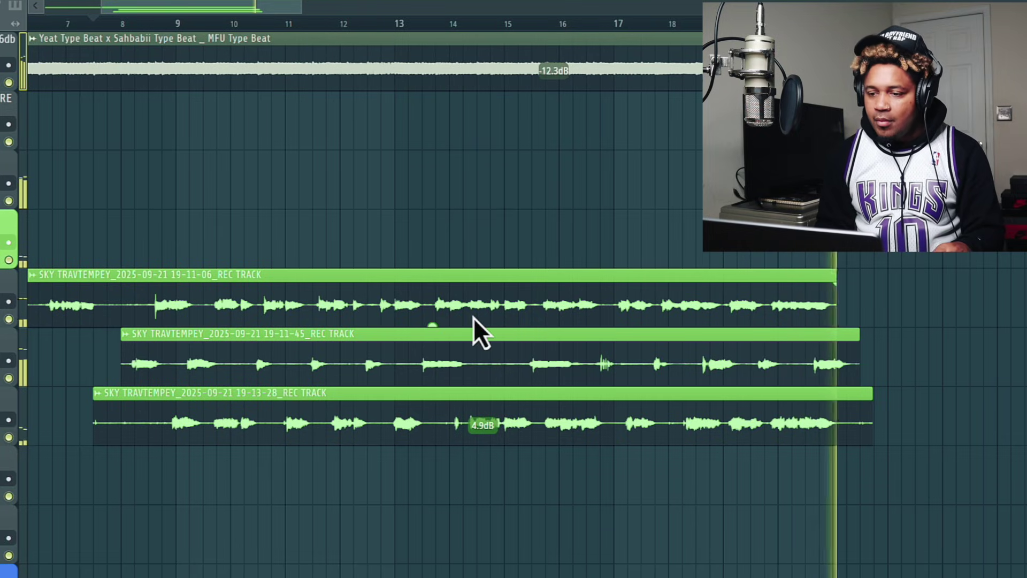
pyautogui.press('space')
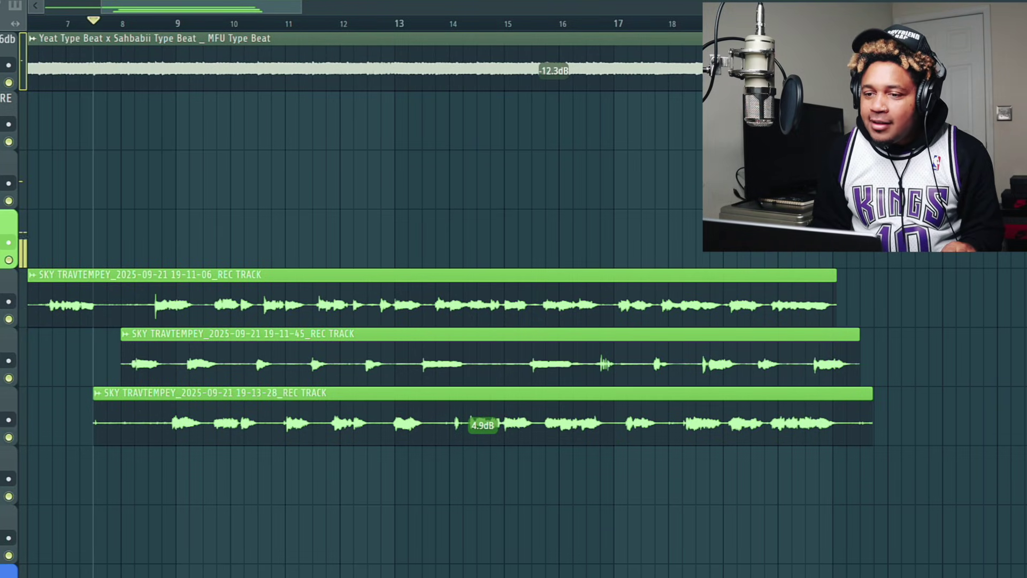
pyautogui.press('F9')
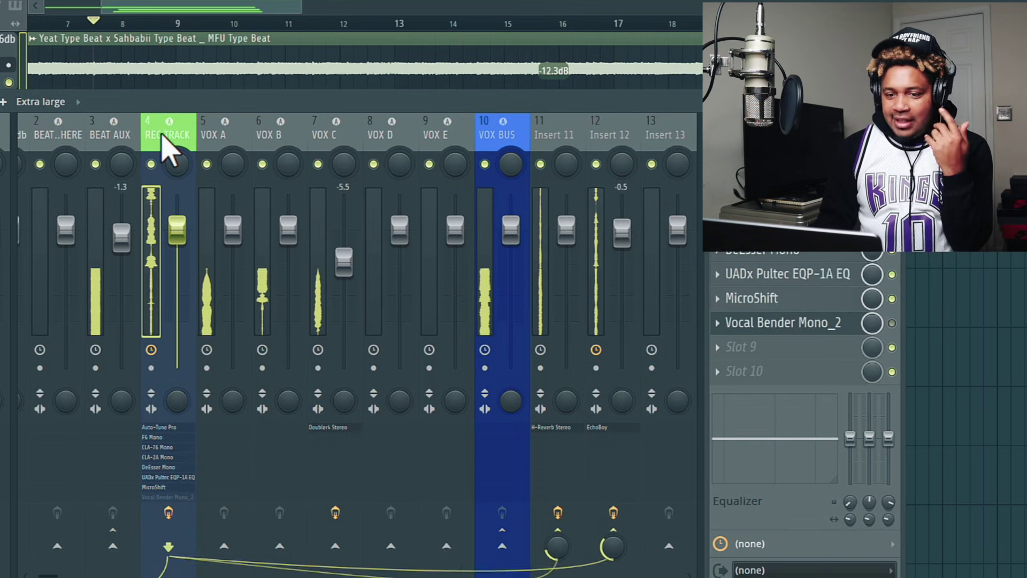
pyautogui.moveTo(482, 98); pyautogui.dragTo(584, 379)
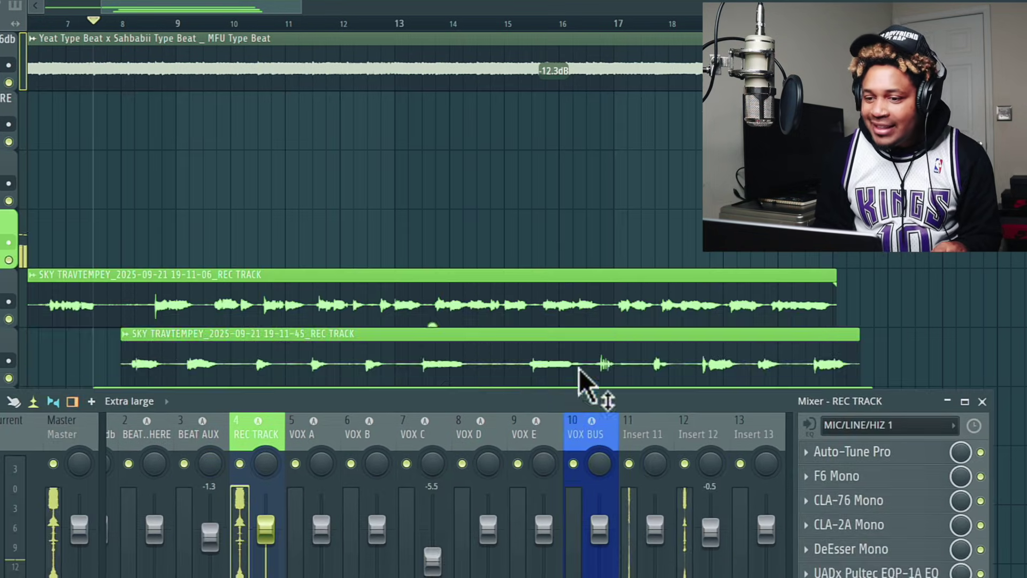
pyautogui.scroll(-4, 708, 258)
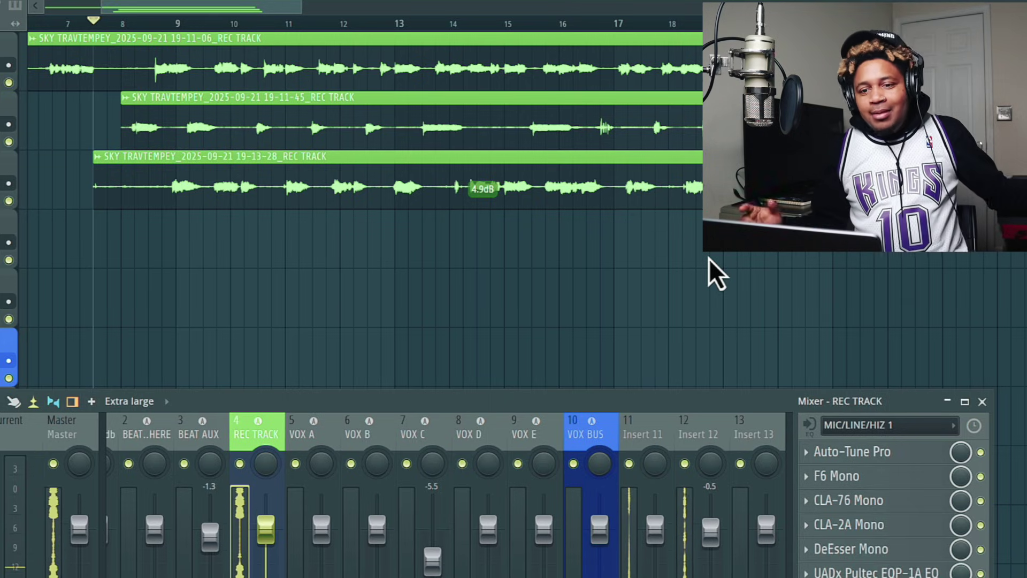
pyautogui.scroll(1, 583, 235)
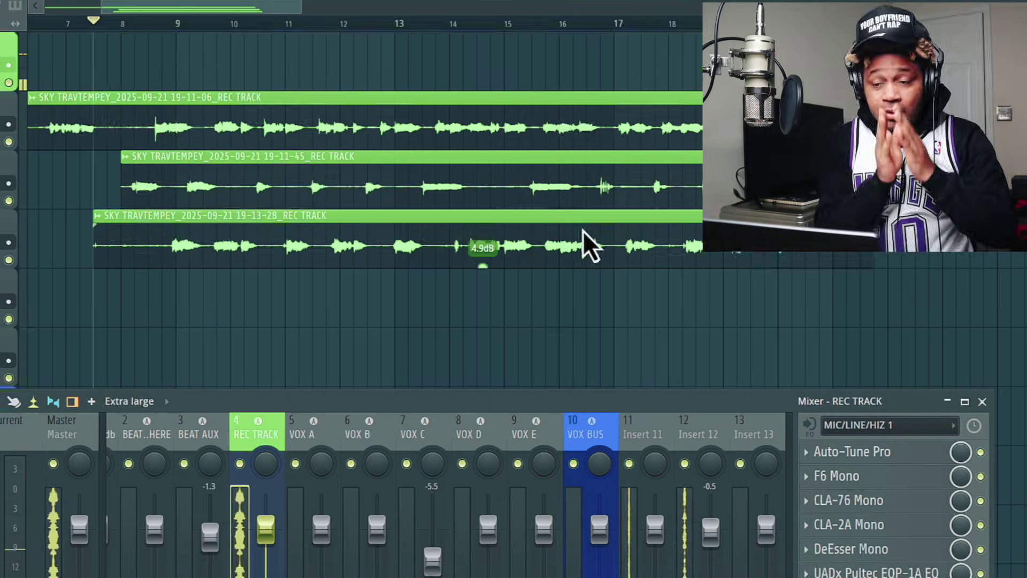